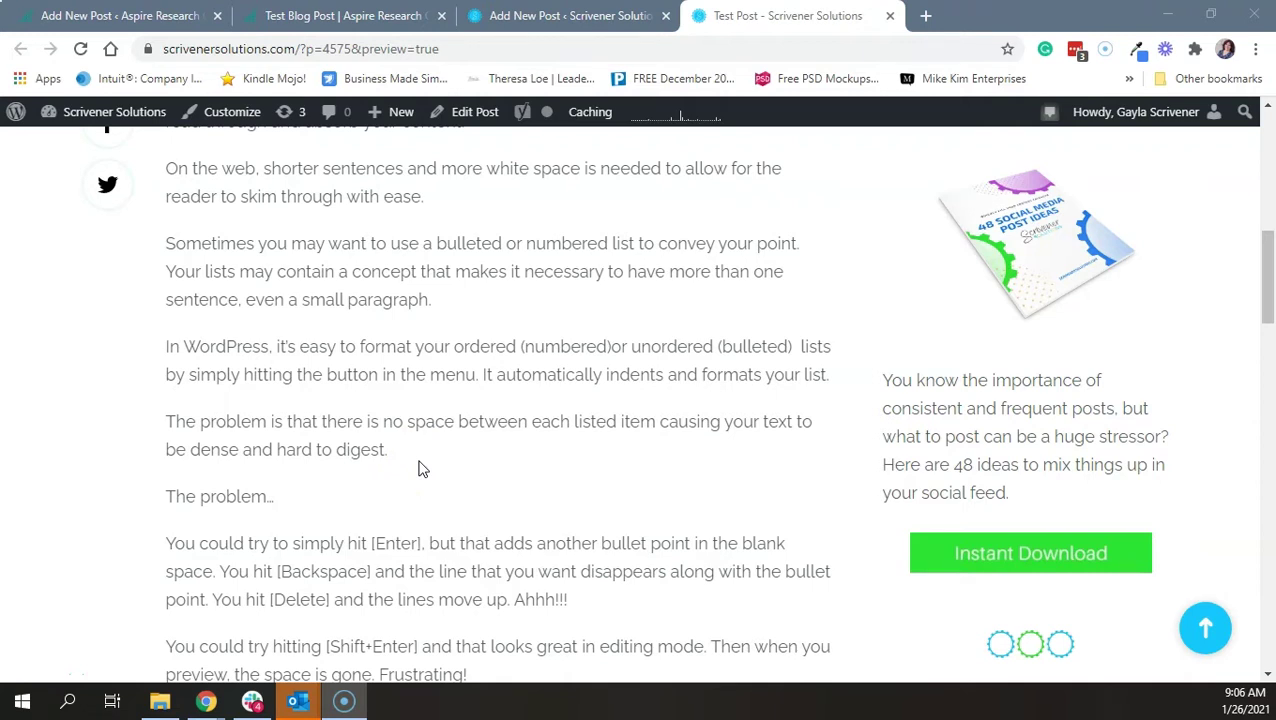
# Go back to the post editor and scroll down to the paragraphs after The solution….
pyautogui.click(396, 474)
pyautogui.click(123, 521)
pyautogui.scroll(-2, 348, 447)
pyautogui.scroll(3, 355, 445)
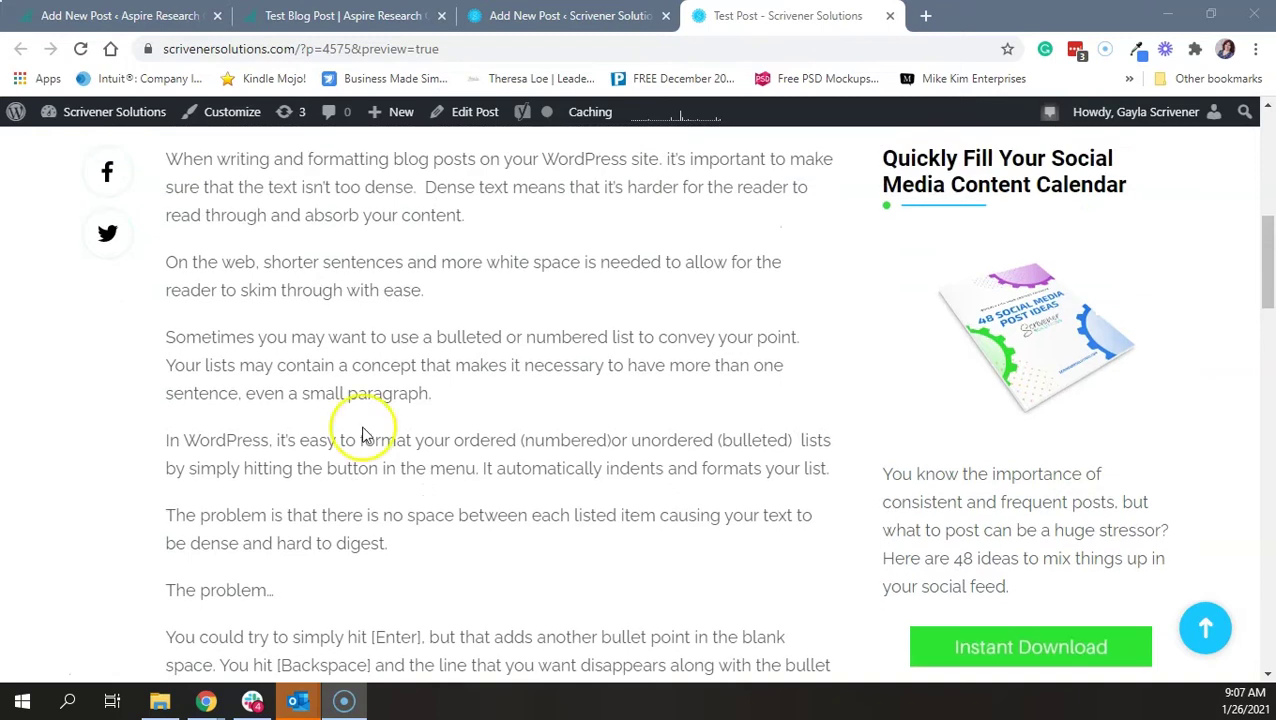
pyautogui.scroll(-1, 371, 421)
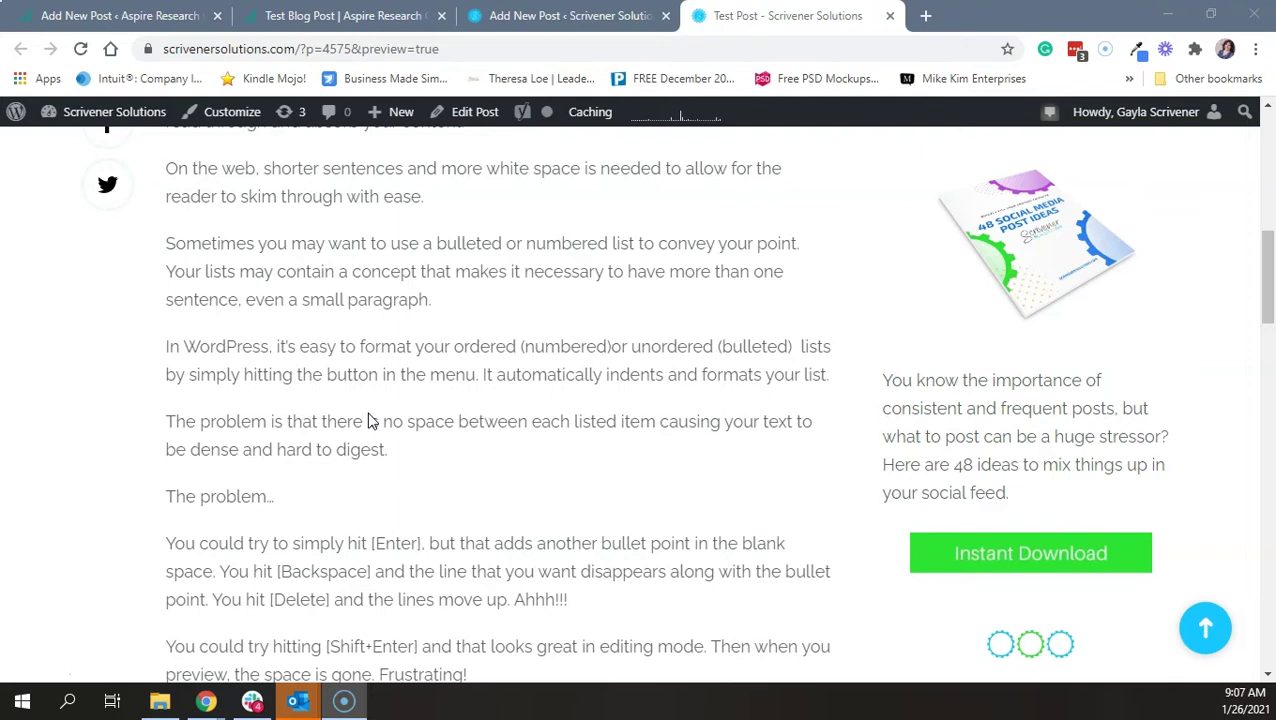
pyautogui.scroll(-2, 370, 421)
pyautogui.click(401, 378)
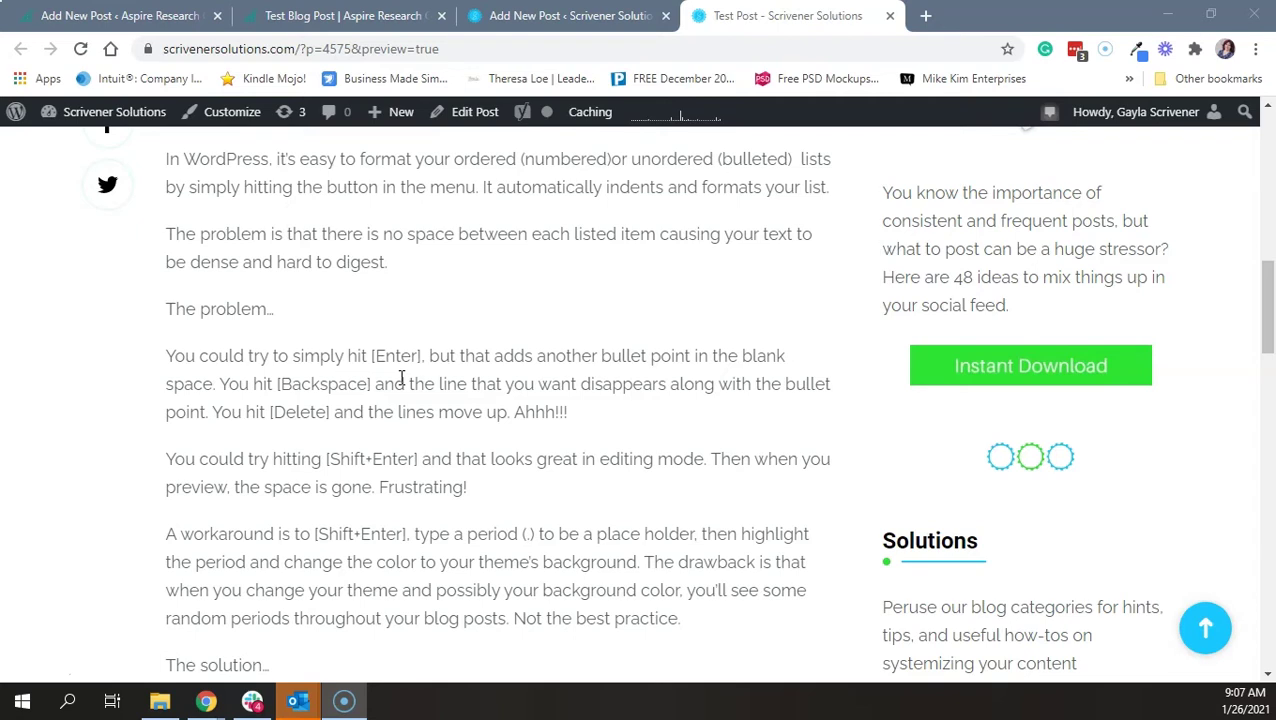
pyautogui.hotkey('ctrl', 'shift', 'Tab')
pyautogui.scroll(-1, 399, 440)
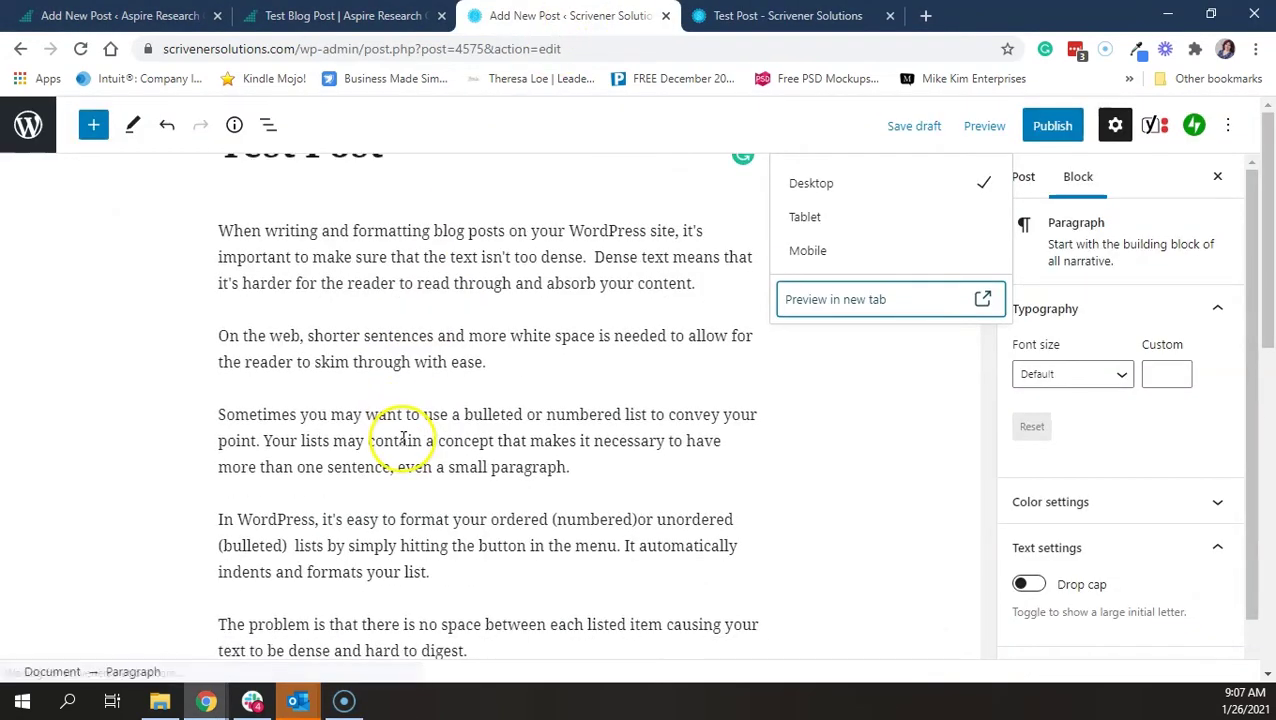
pyautogui.scroll(-2, 399, 440)
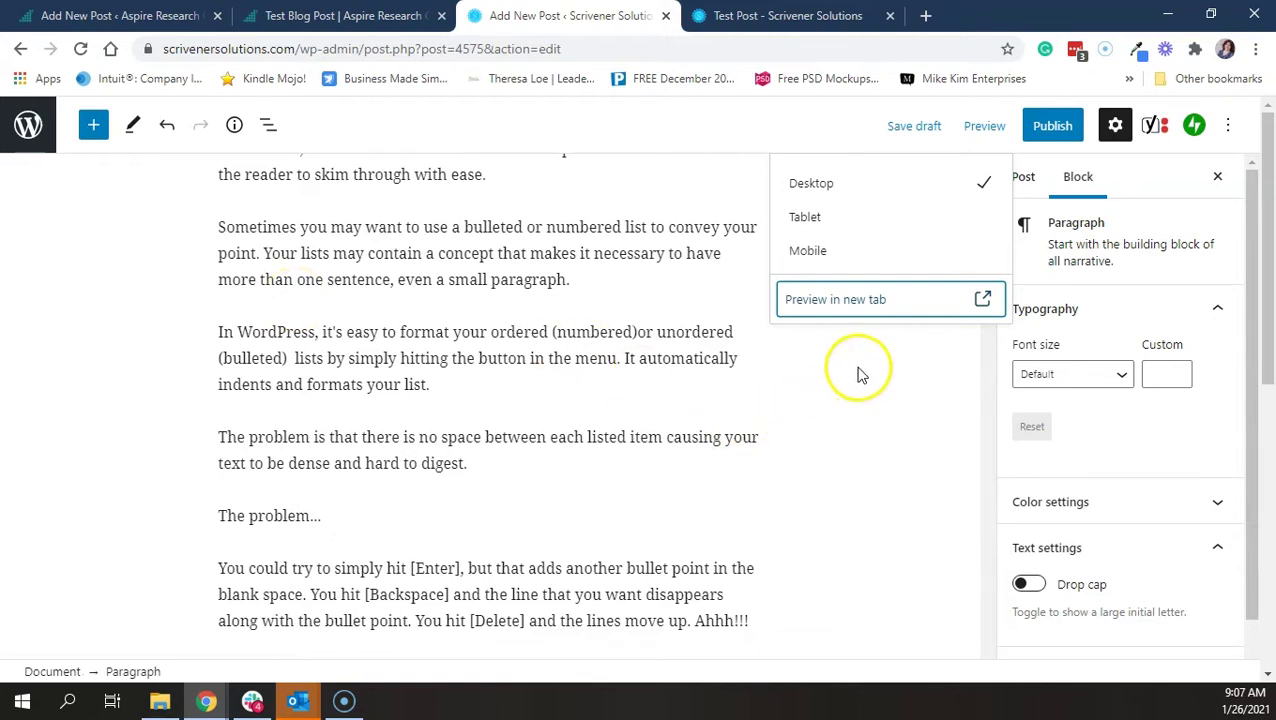
pyautogui.click(194, 248)
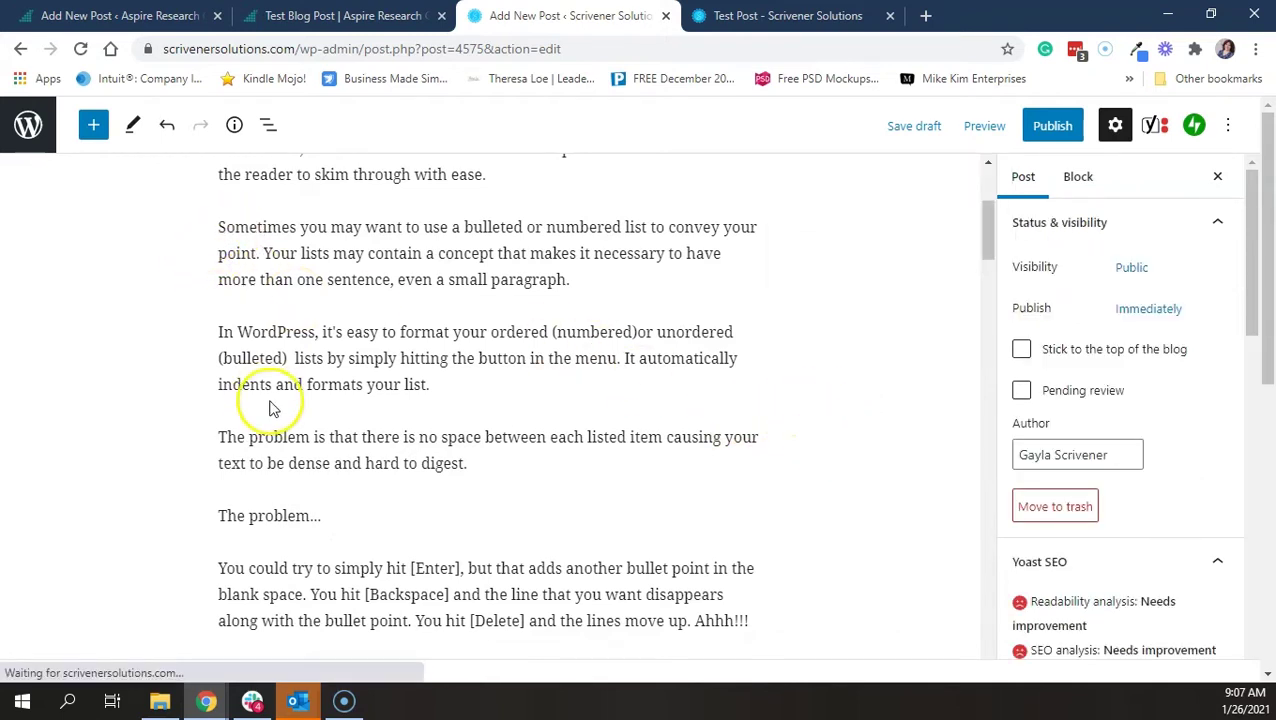
pyautogui.scroll(-3, 270, 405)
pyautogui.scroll(-4, 271, 390)
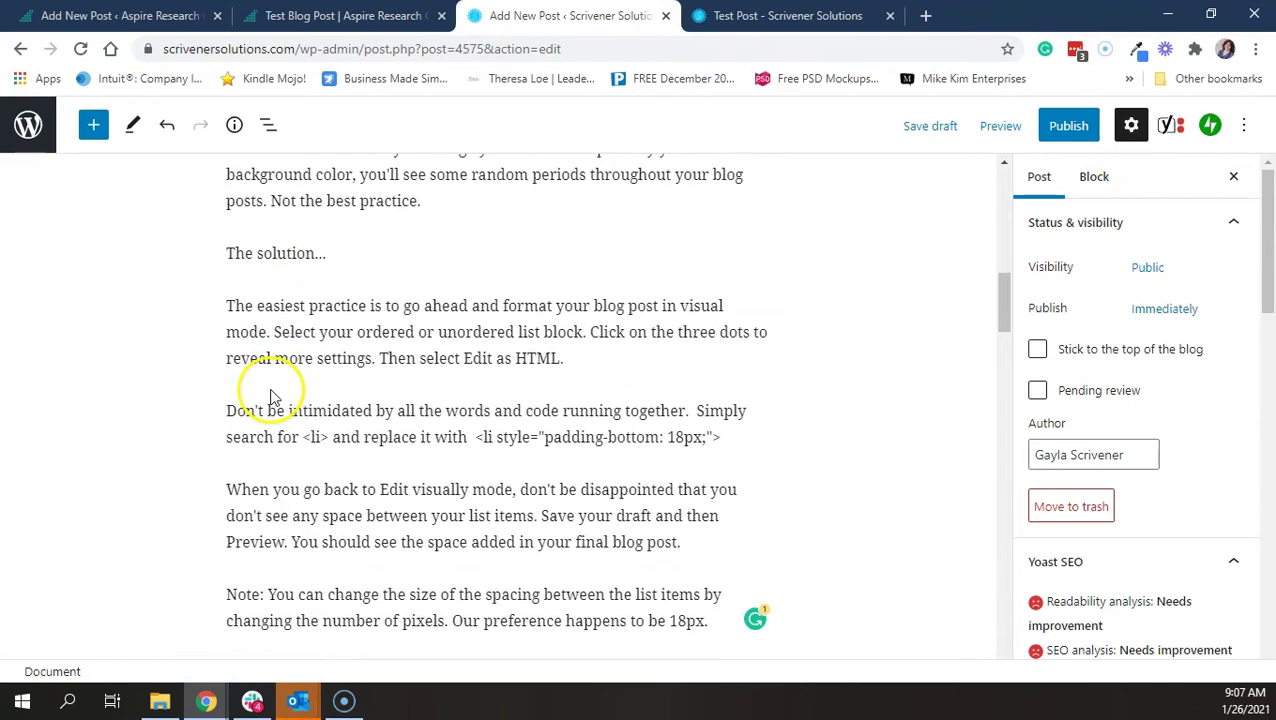
# Convert the four paragraphs from 'The easiest' to the note into a bulleted list, save, and preview.
pyautogui.click(230, 304)
pyautogui.moveTo(230, 304); pyautogui.dragTo(729, 640)
pyautogui.click(249, 259)
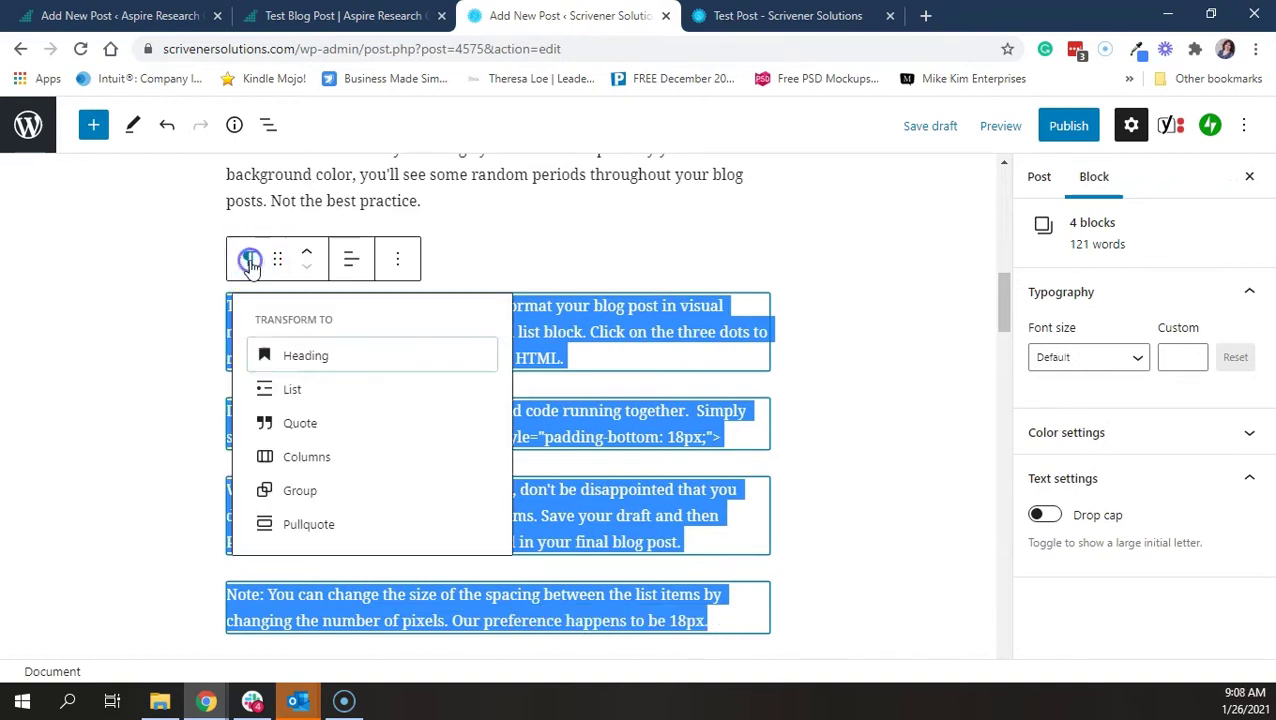
pyautogui.click(286, 389)
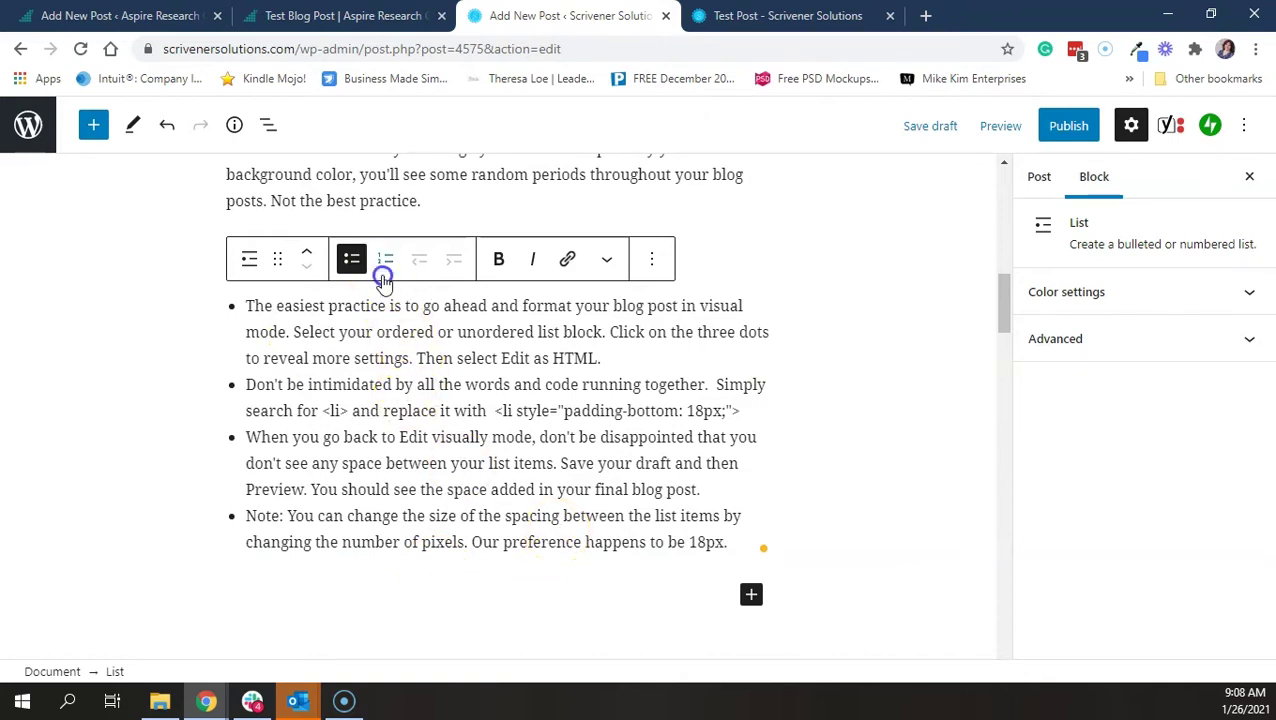
pyautogui.click(385, 262)
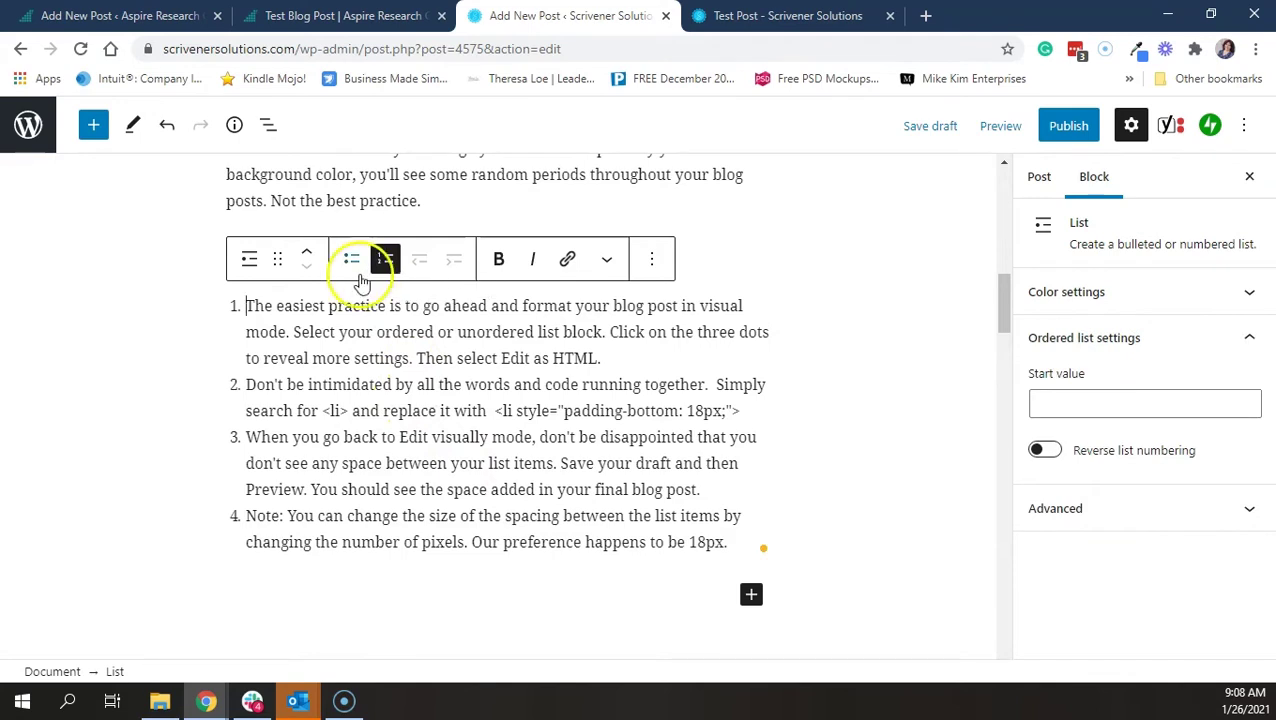
pyautogui.click(349, 259)
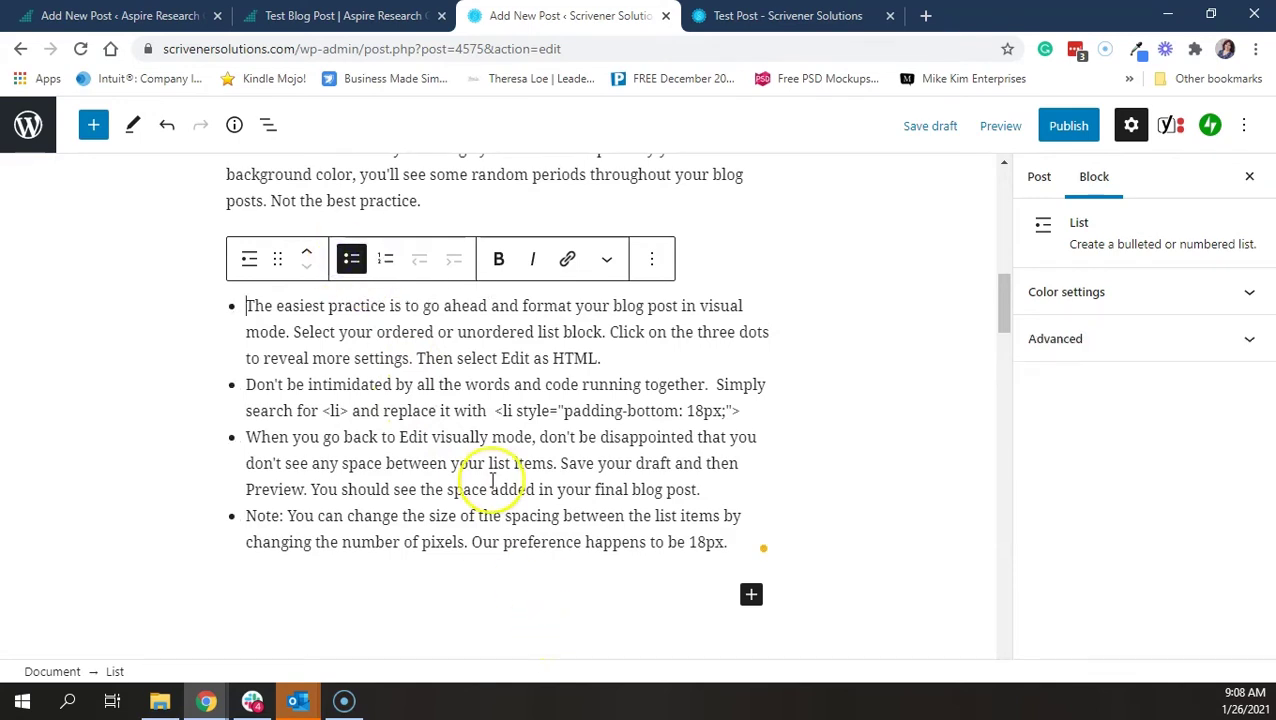
pyautogui.click(940, 127)
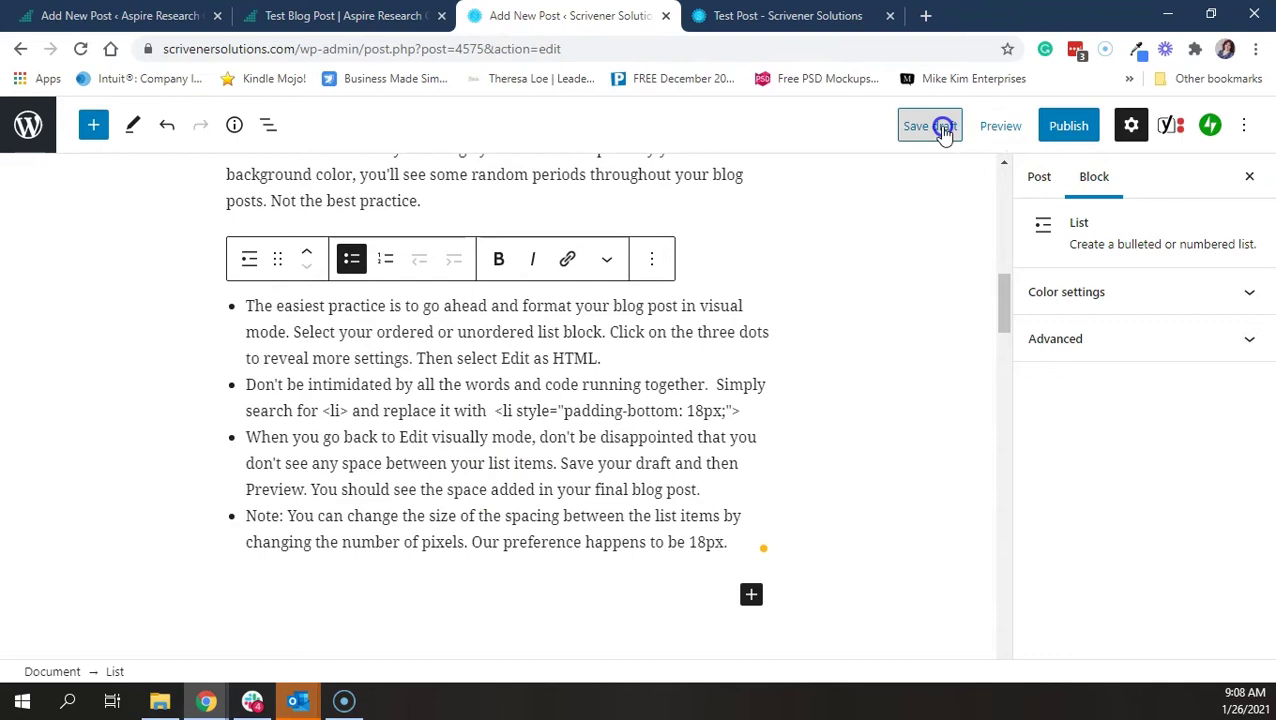
pyautogui.click(1000, 130)
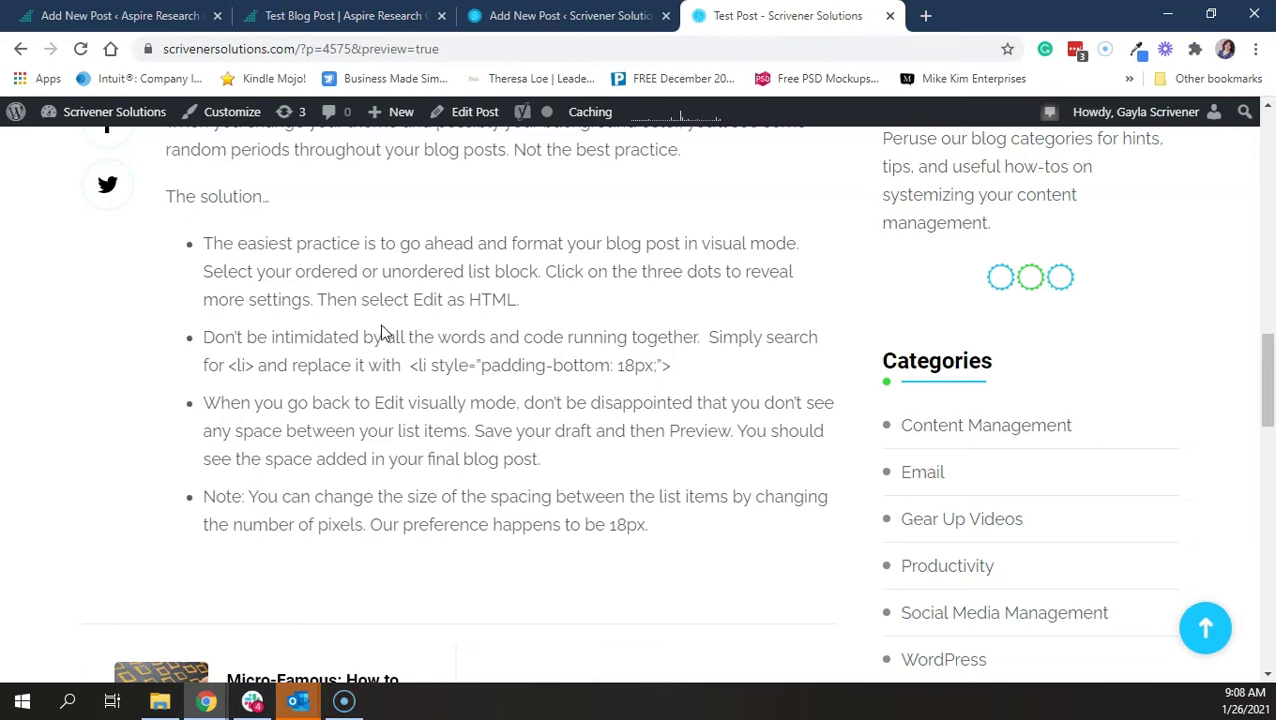
# Switch to the Aspire Research Test Blog Post preview and scroll to its bulleted list.
pyautogui.click(284, 17)
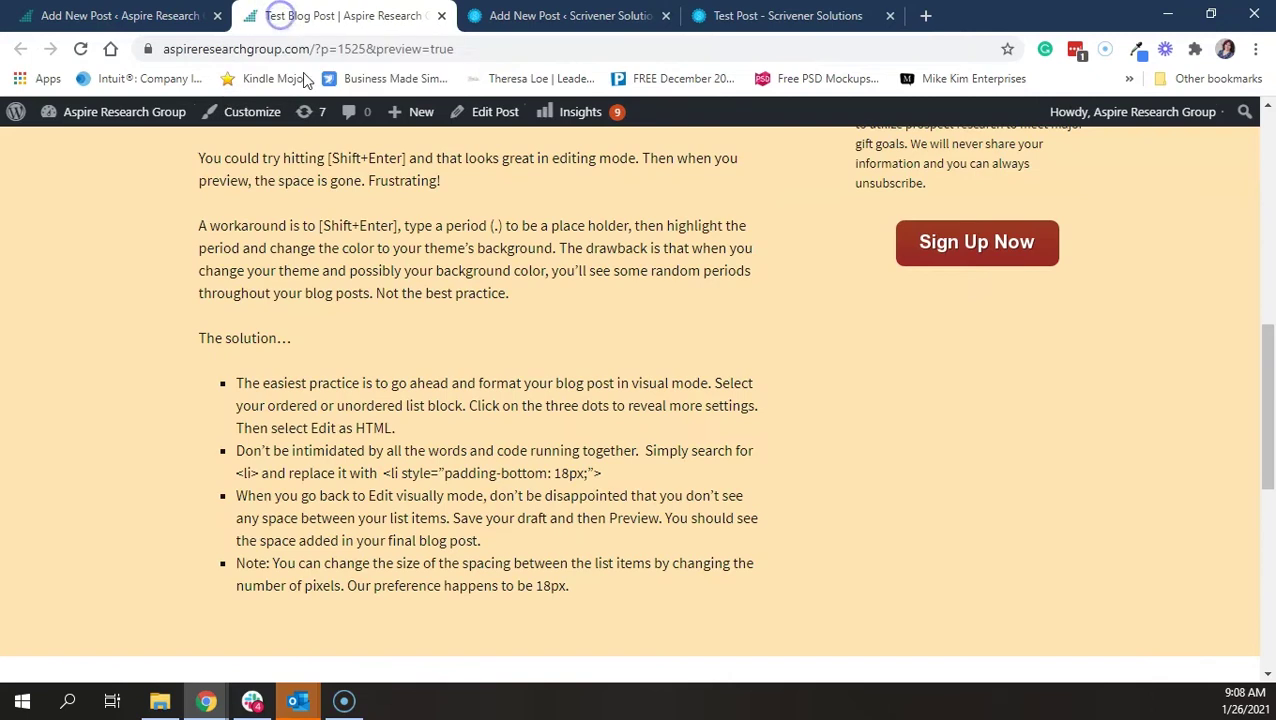
pyautogui.scroll(-1, 362, 370)
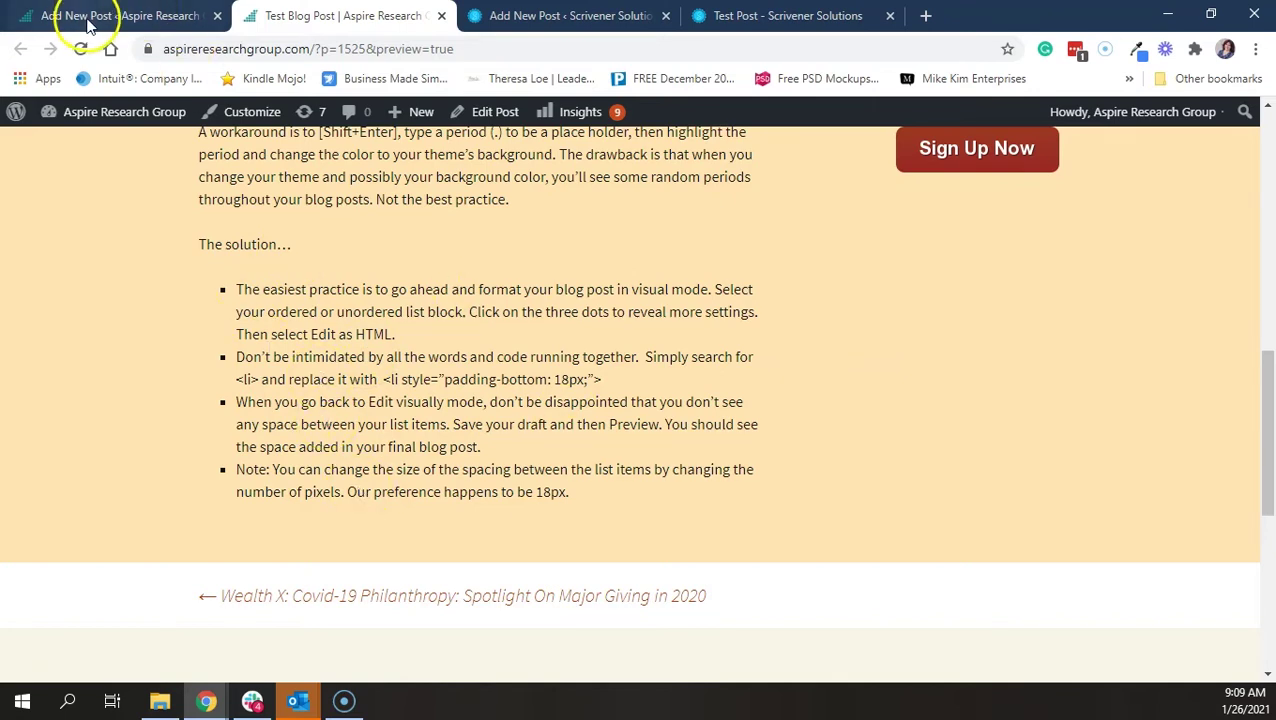
# Try an empty bullet after the first item, preview it, then delete that empty bullet.
pyautogui.click(90, 16)
pyautogui.scroll(1, 435, 397)
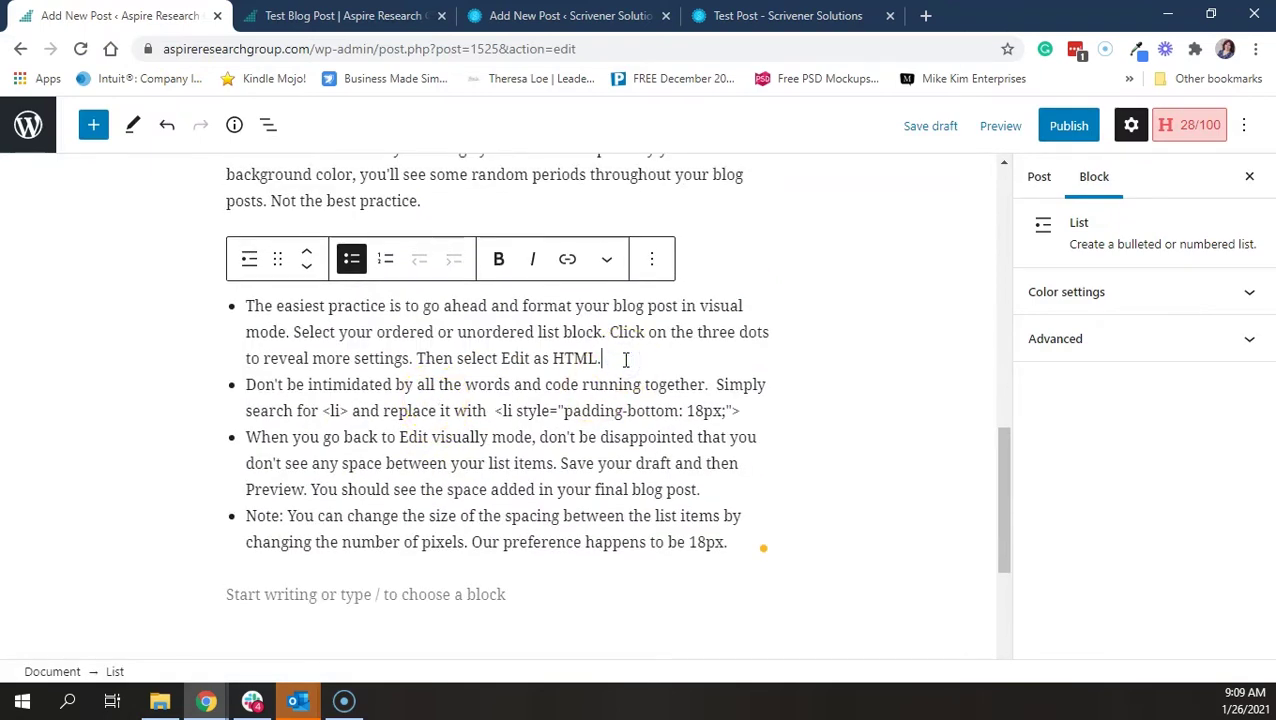
pyautogui.press('Return')
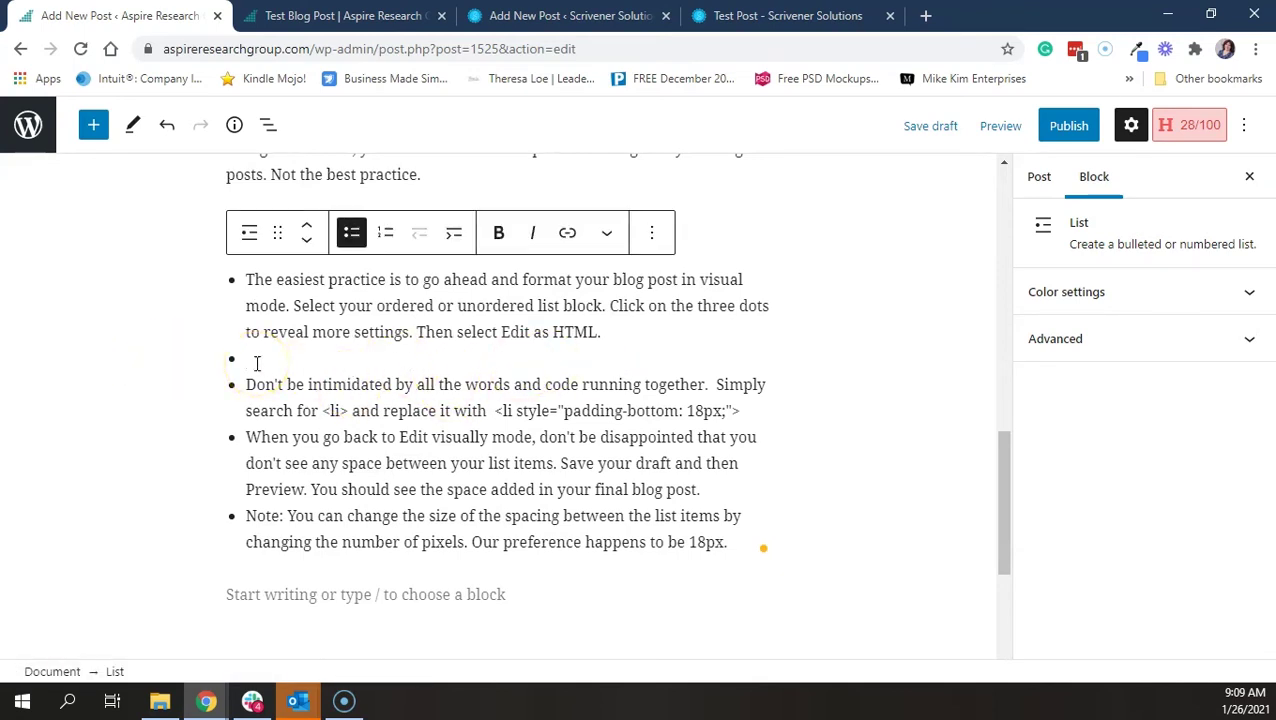
pyautogui.click(1005, 125)
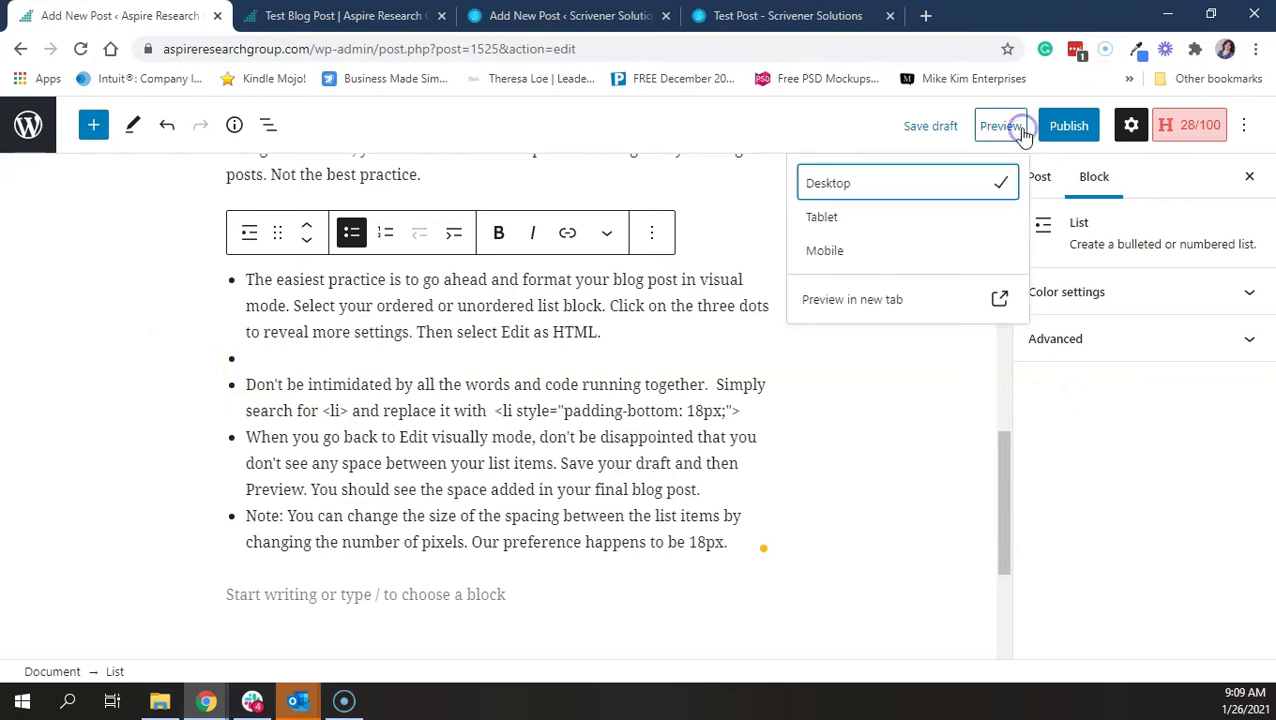
pyautogui.click(826, 298)
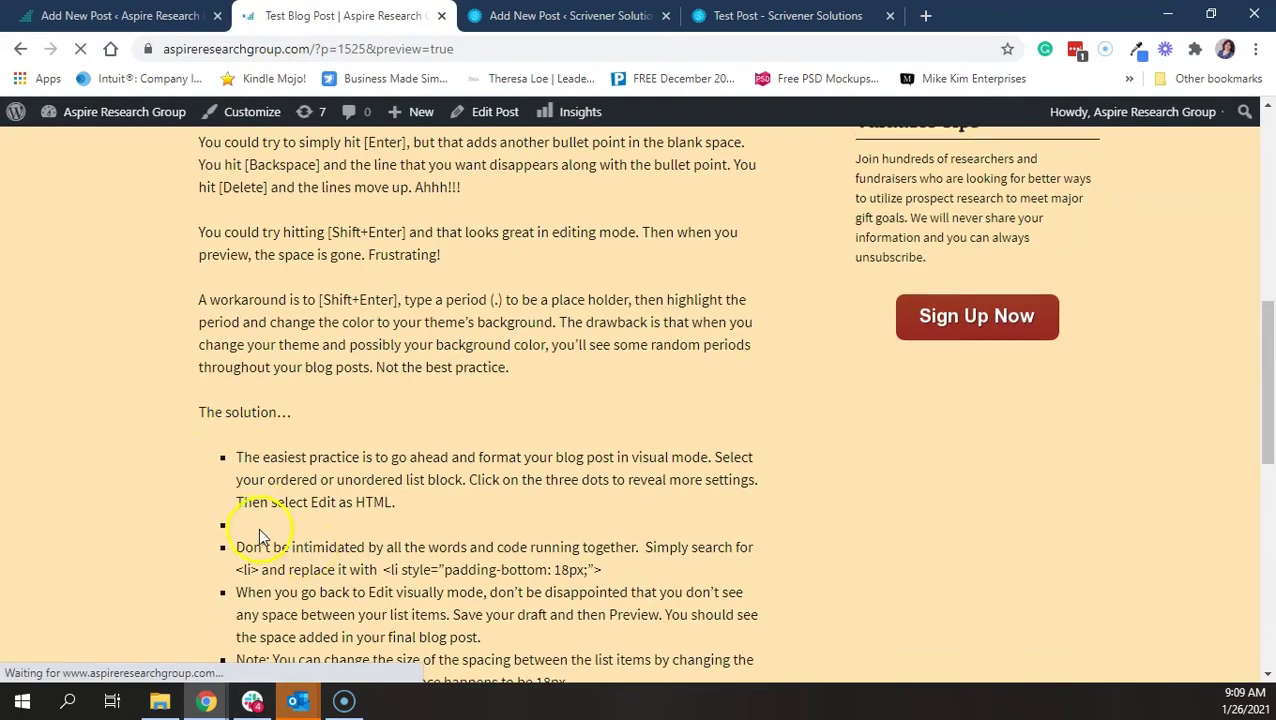
pyautogui.click(125, 15)
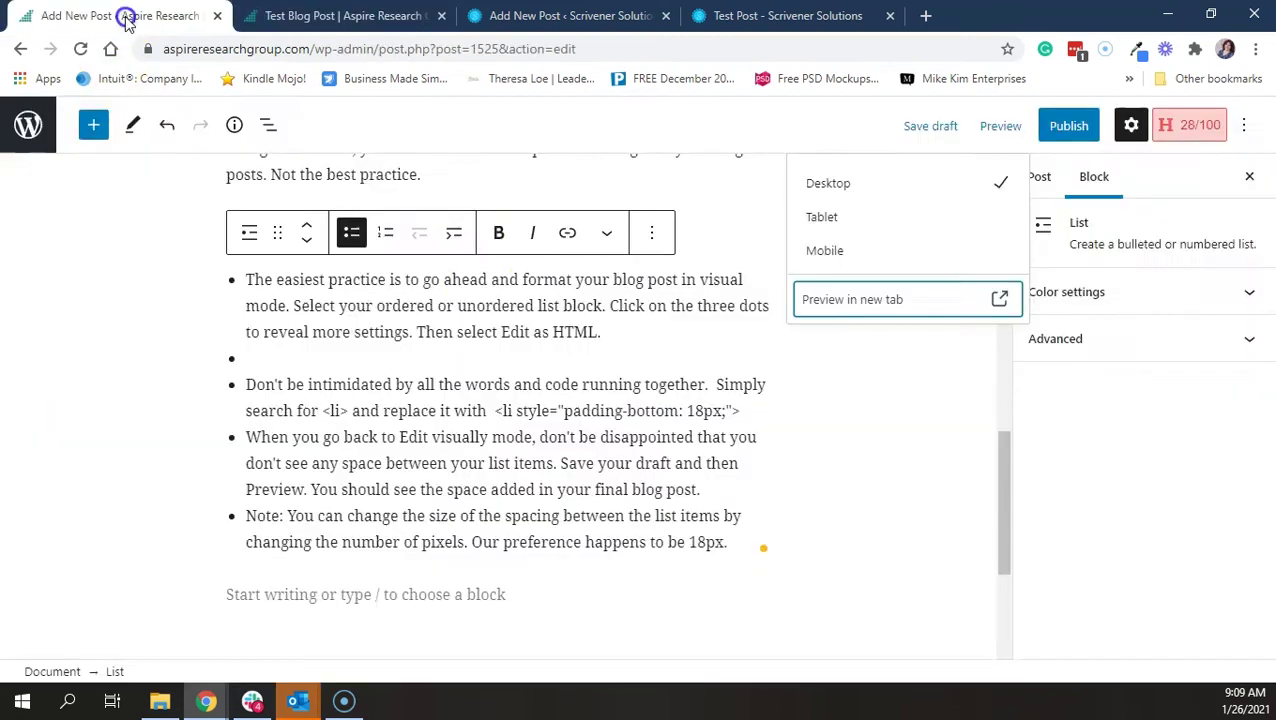
pyautogui.click(346, 368)
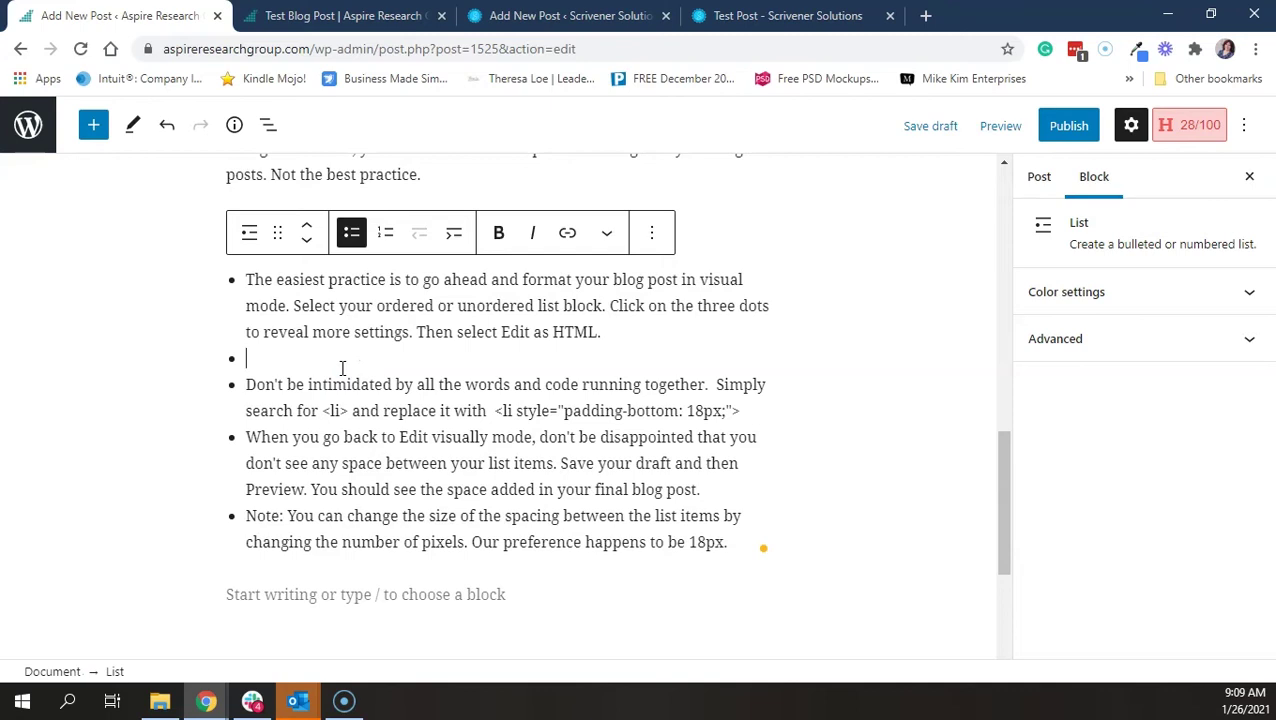
pyautogui.press('Delete')
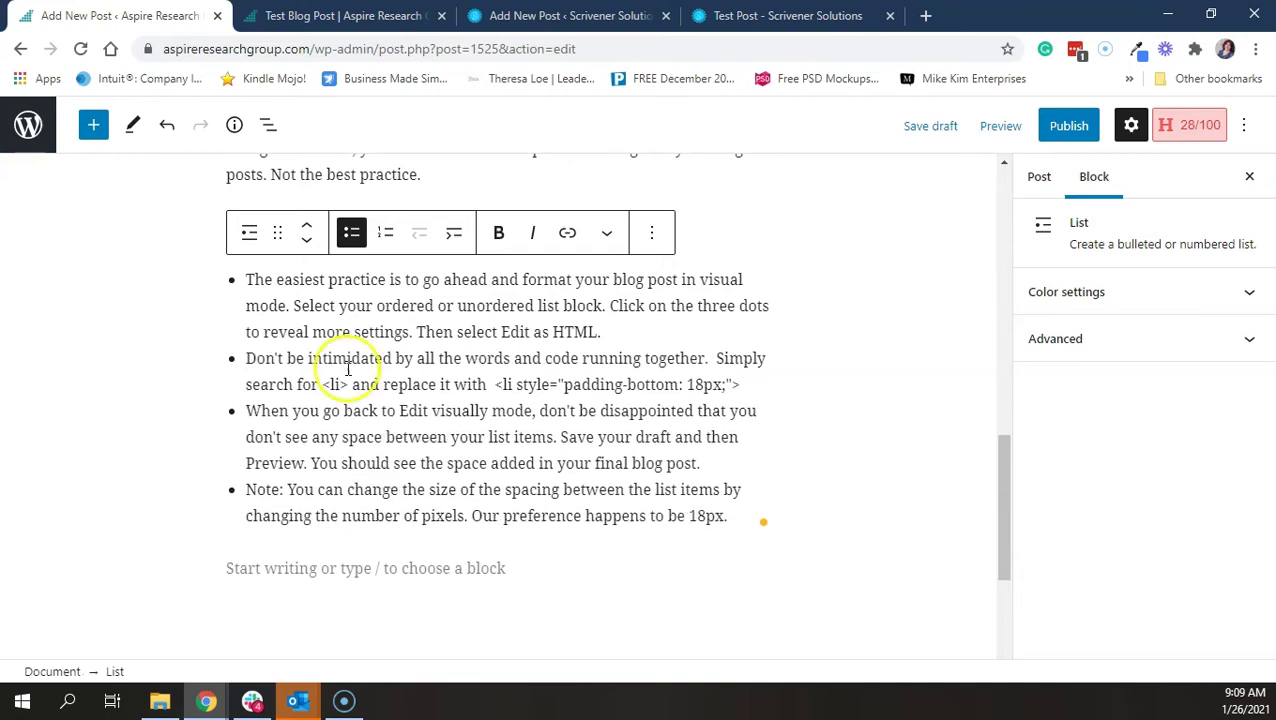
# Add a blank line break after the first bullet's text.
pyautogui.click(615, 336)
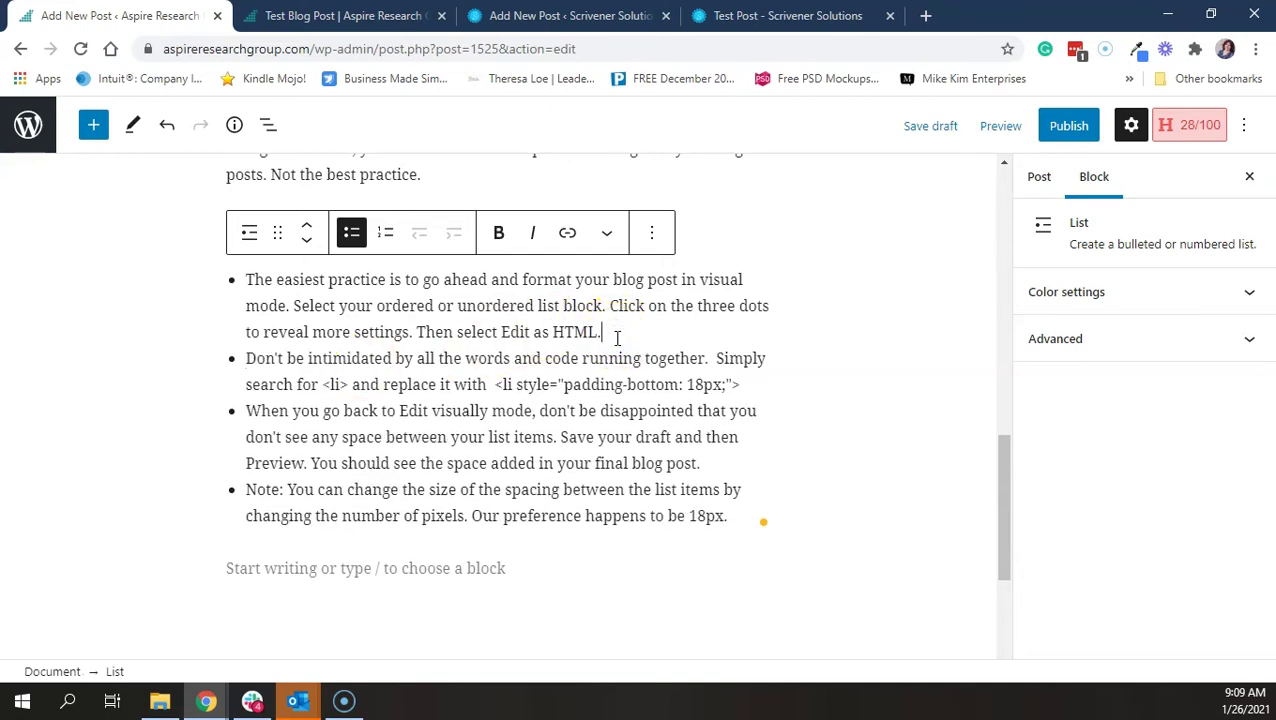
pyautogui.hotkey('shift', 'Return')
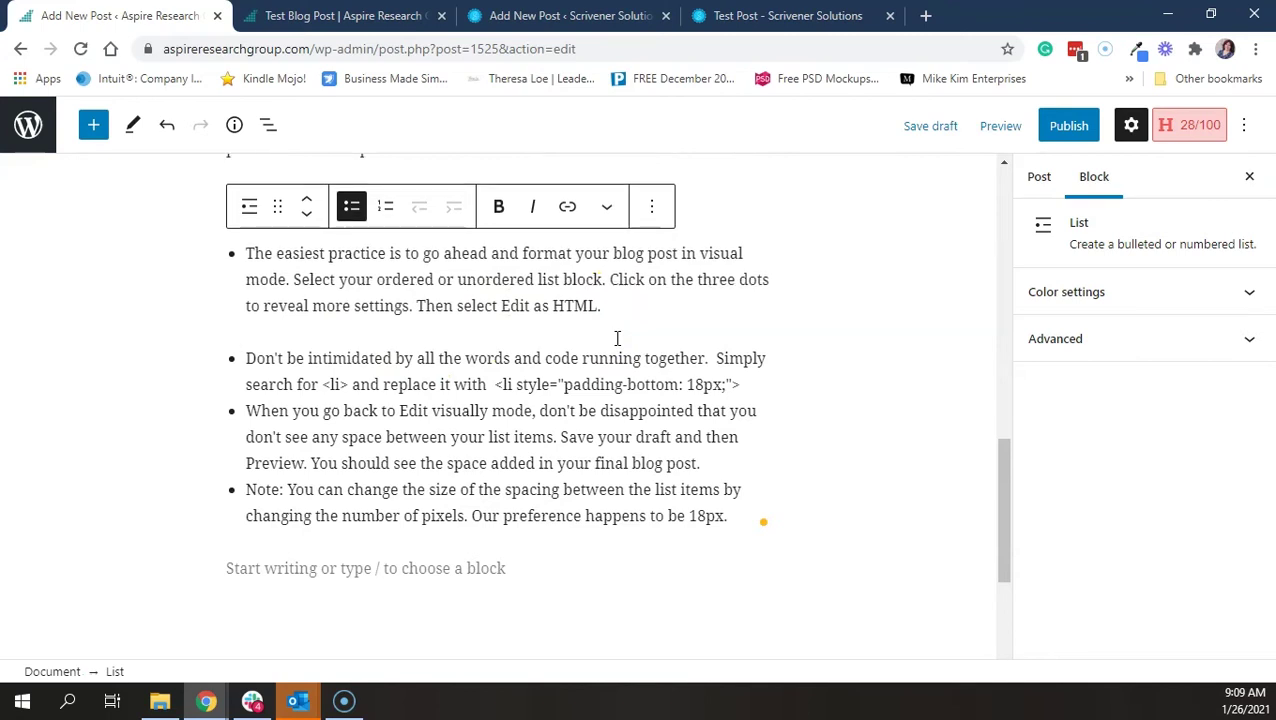
pyautogui.click(363, 343)
# Save the draft, preview it in a new tab, and compare it against the editor.
pyautogui.click(908, 127)
pyautogui.click(1003, 127)
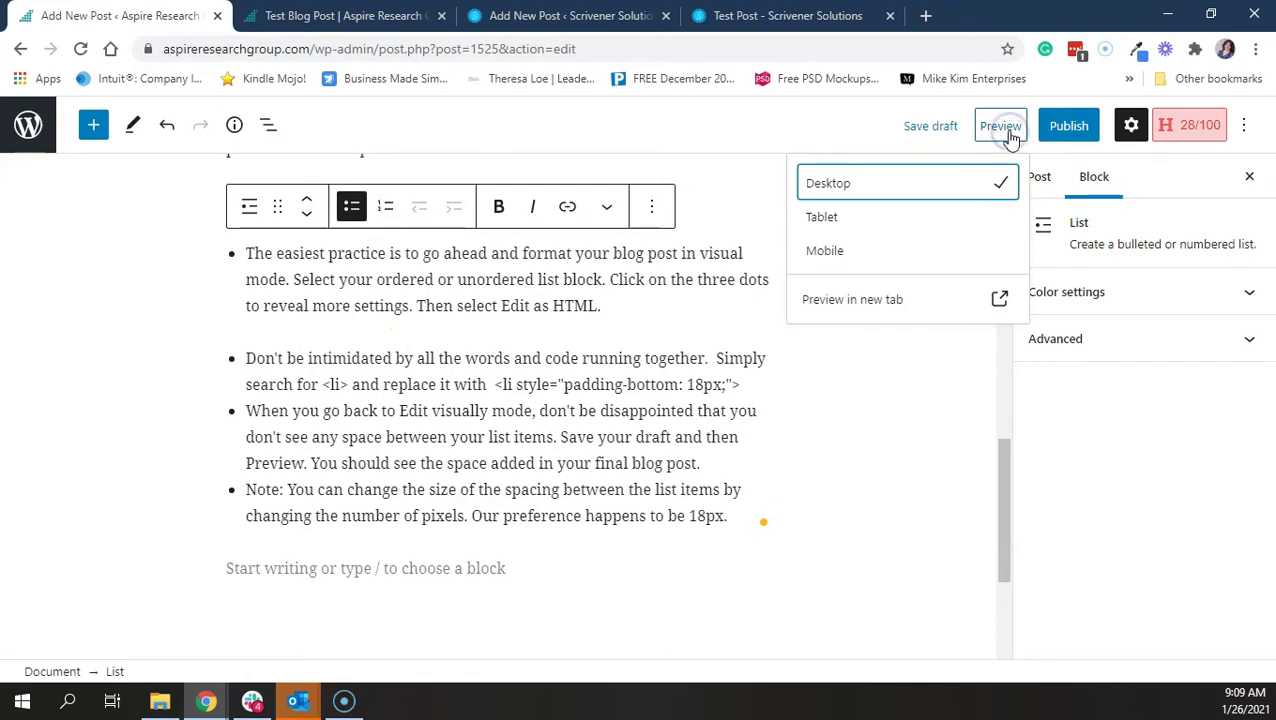
pyautogui.click(880, 296)
pyautogui.scroll(-7, 367, 258)
pyautogui.scroll(-2, 367, 254)
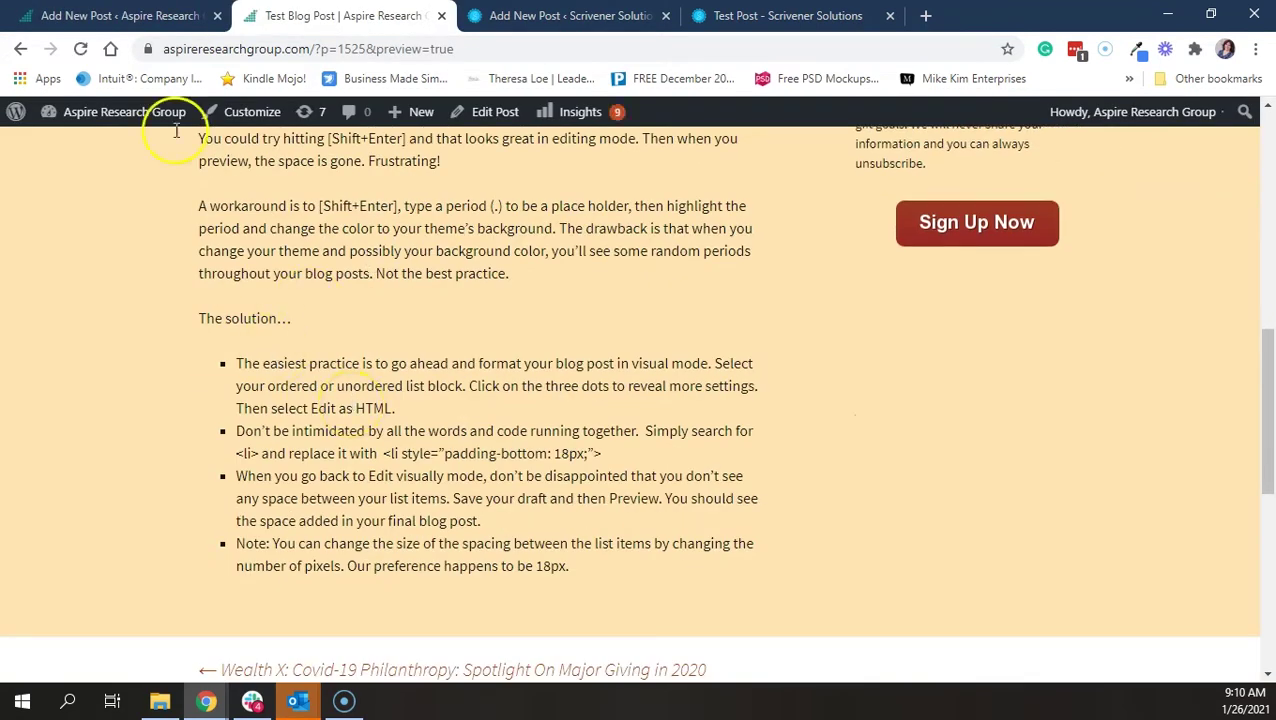
pyautogui.click(150, 16)
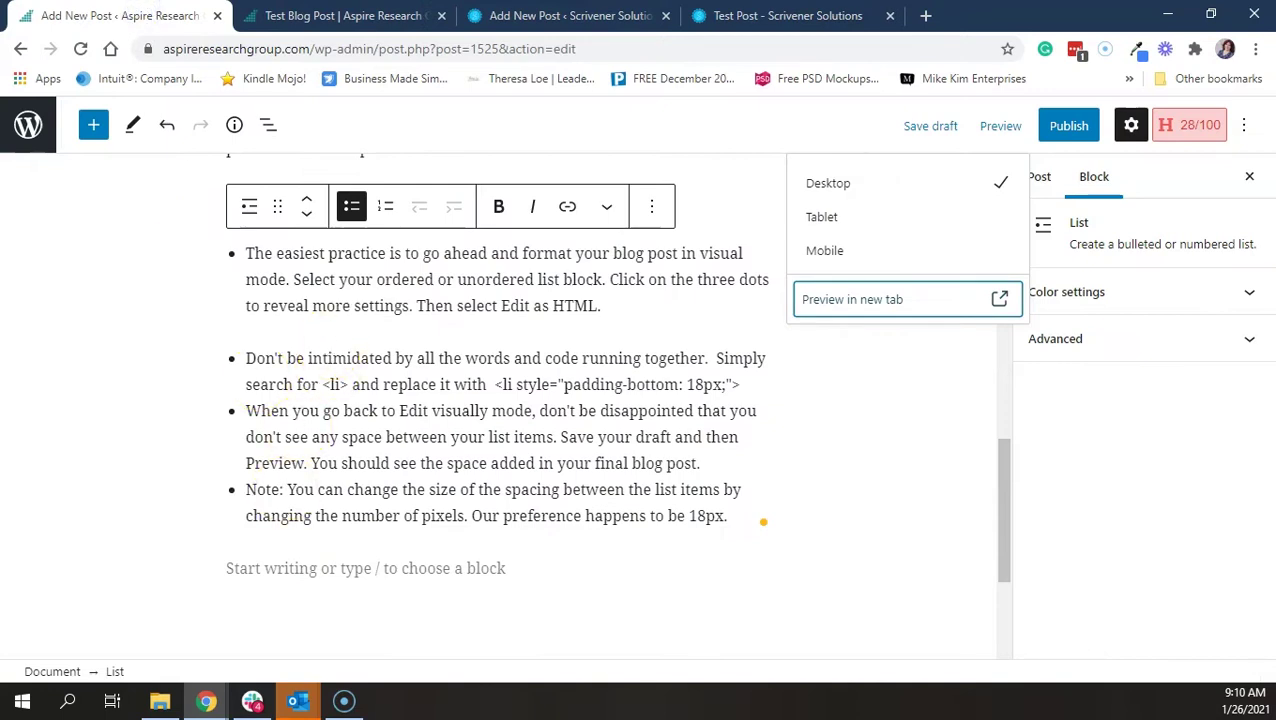
pyautogui.click(318, 15)
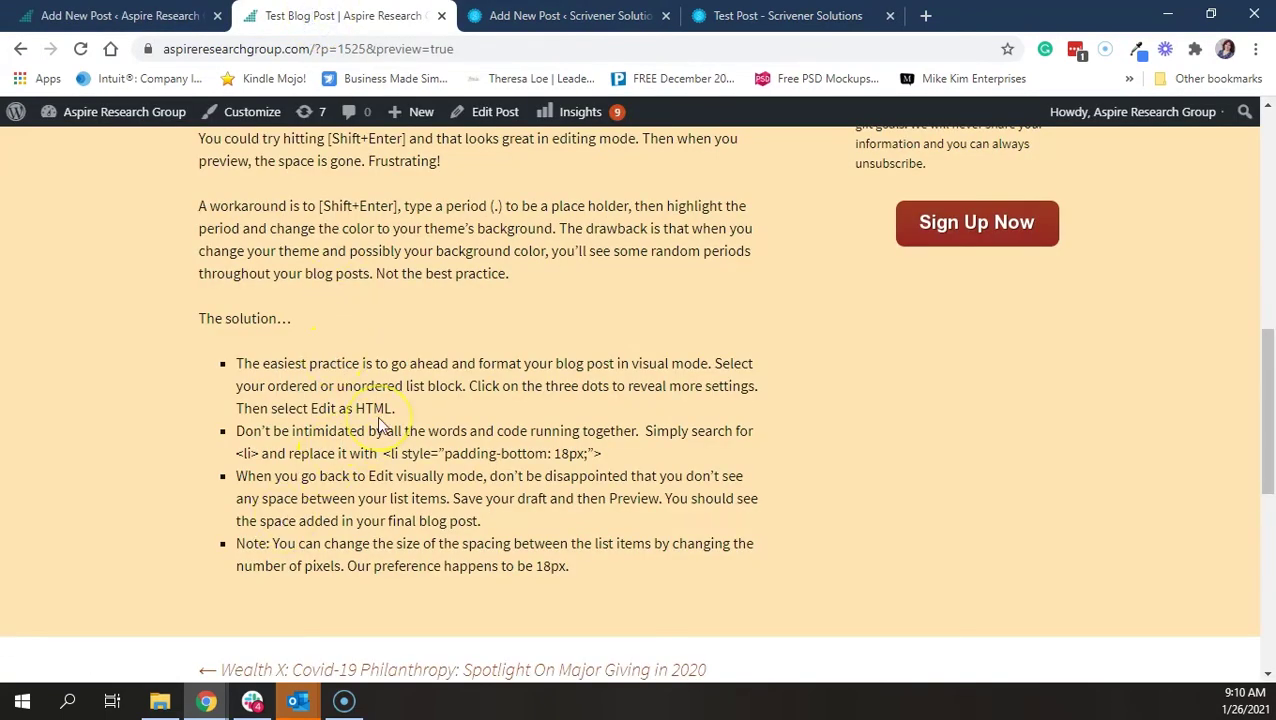
pyautogui.click(100, 15)
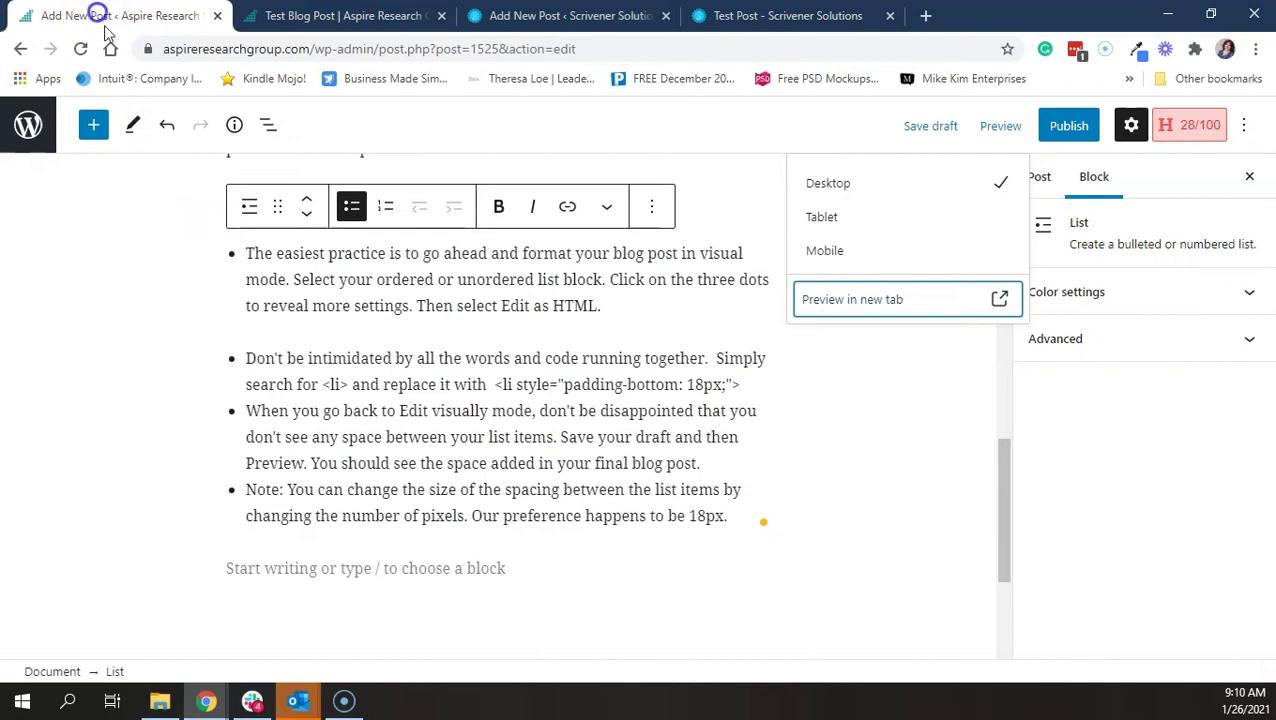
# Type a '.' on the blank line after the first bullet, then save and preview the list.
pyautogui.click(388, 327)
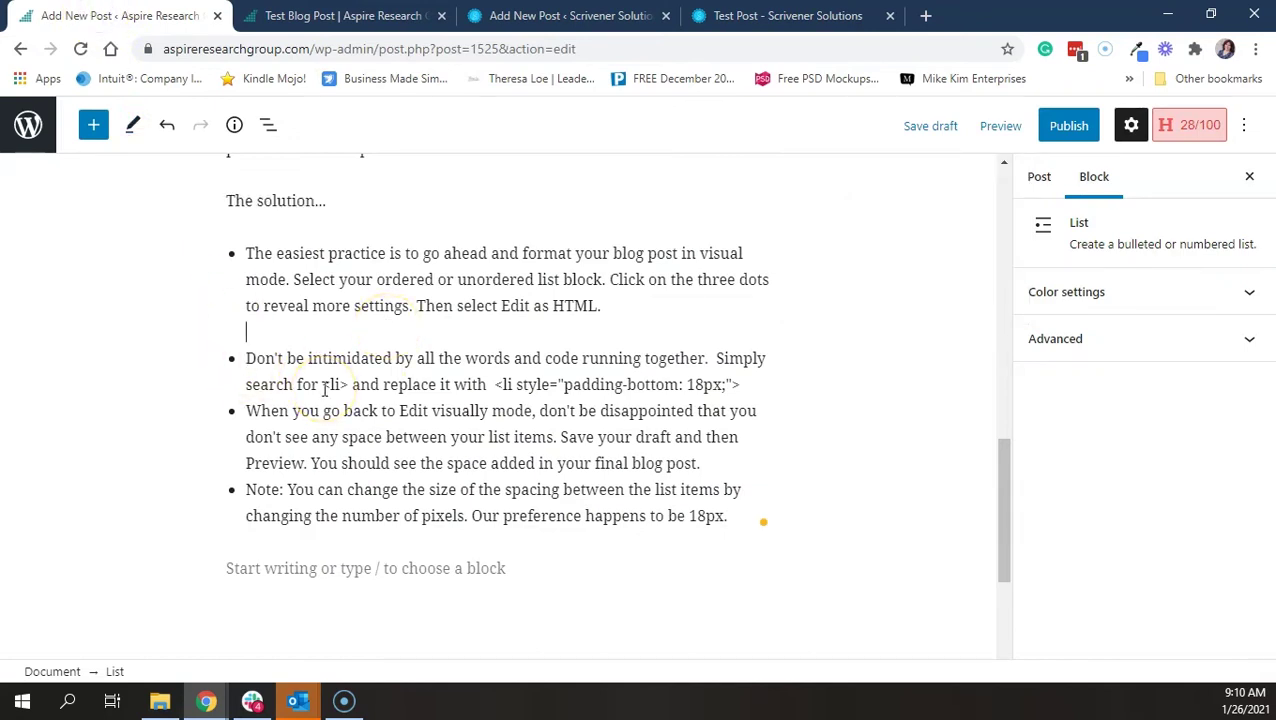
pyautogui.write('.')
pyautogui.click(985, 132)
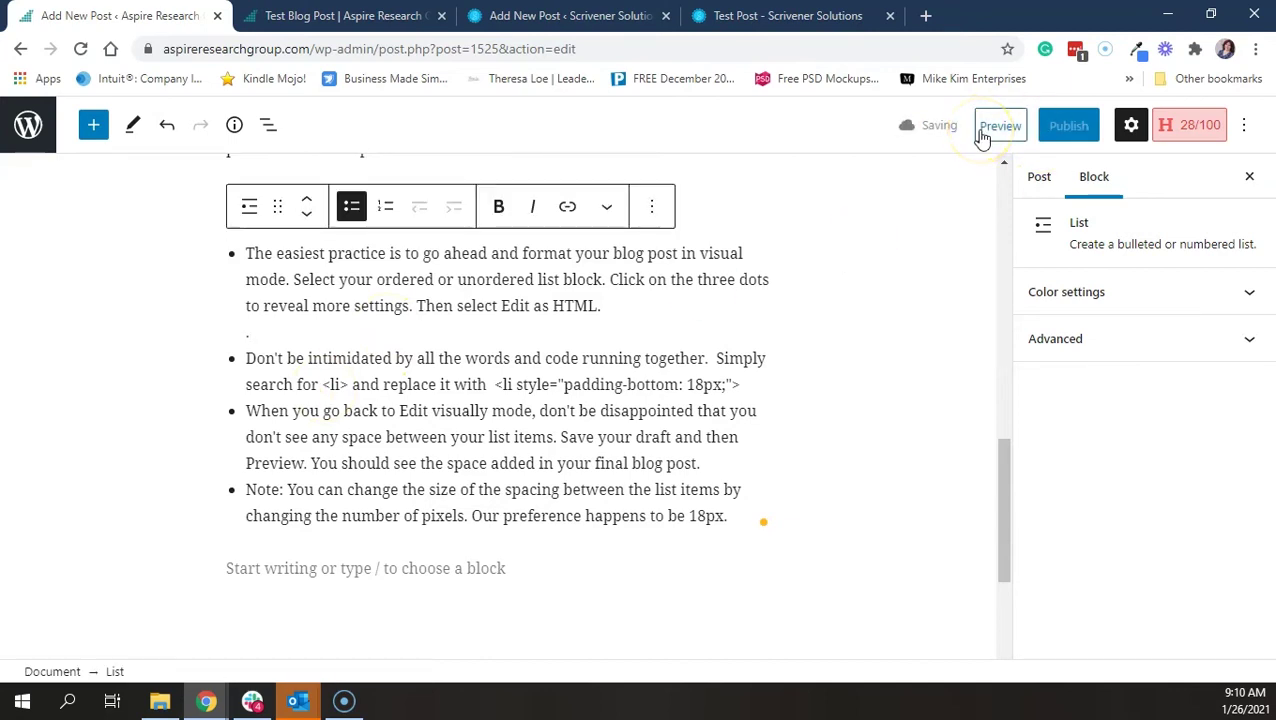
pyautogui.scroll(-4, 407, 336)
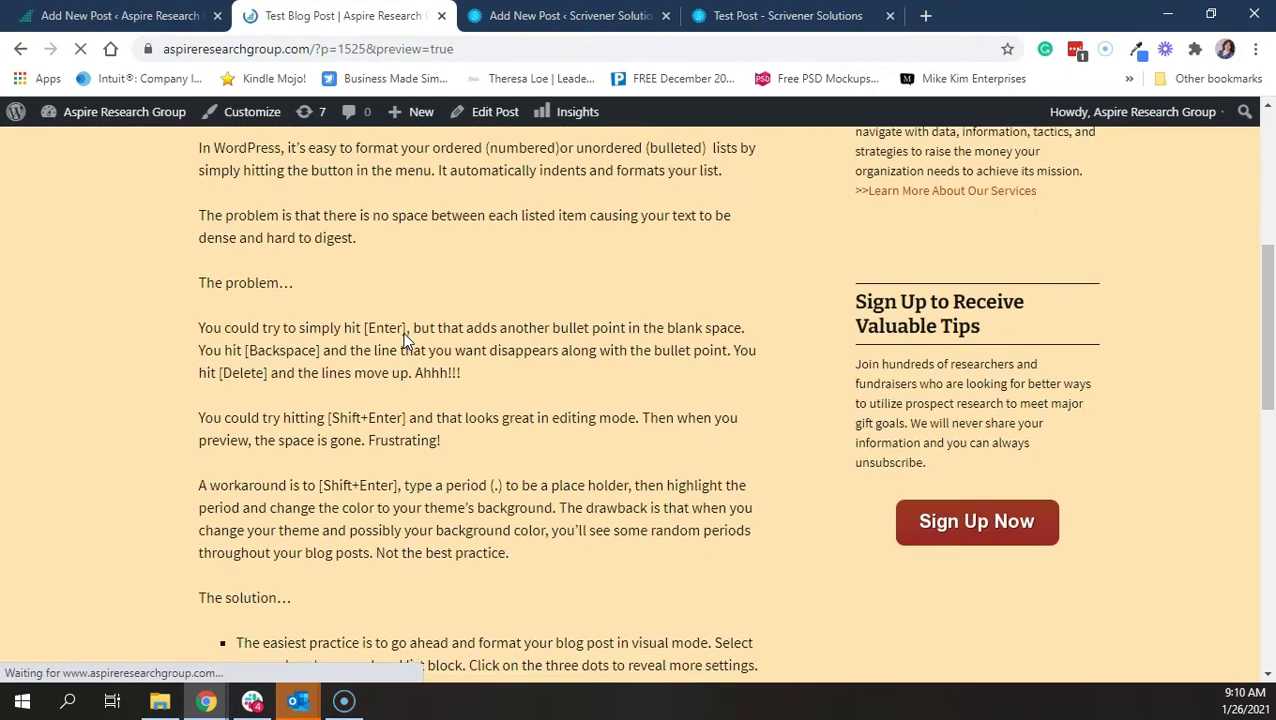
pyautogui.scroll(-3, 407, 336)
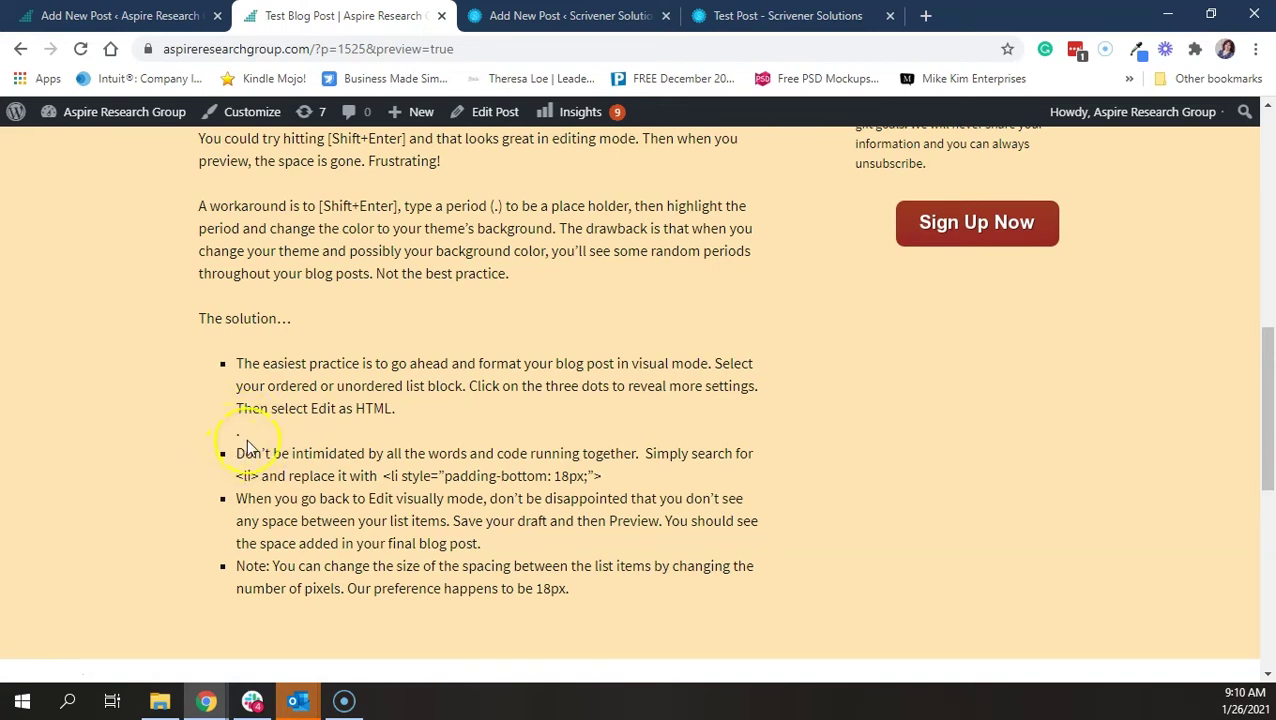
pyautogui.click(72, 18)
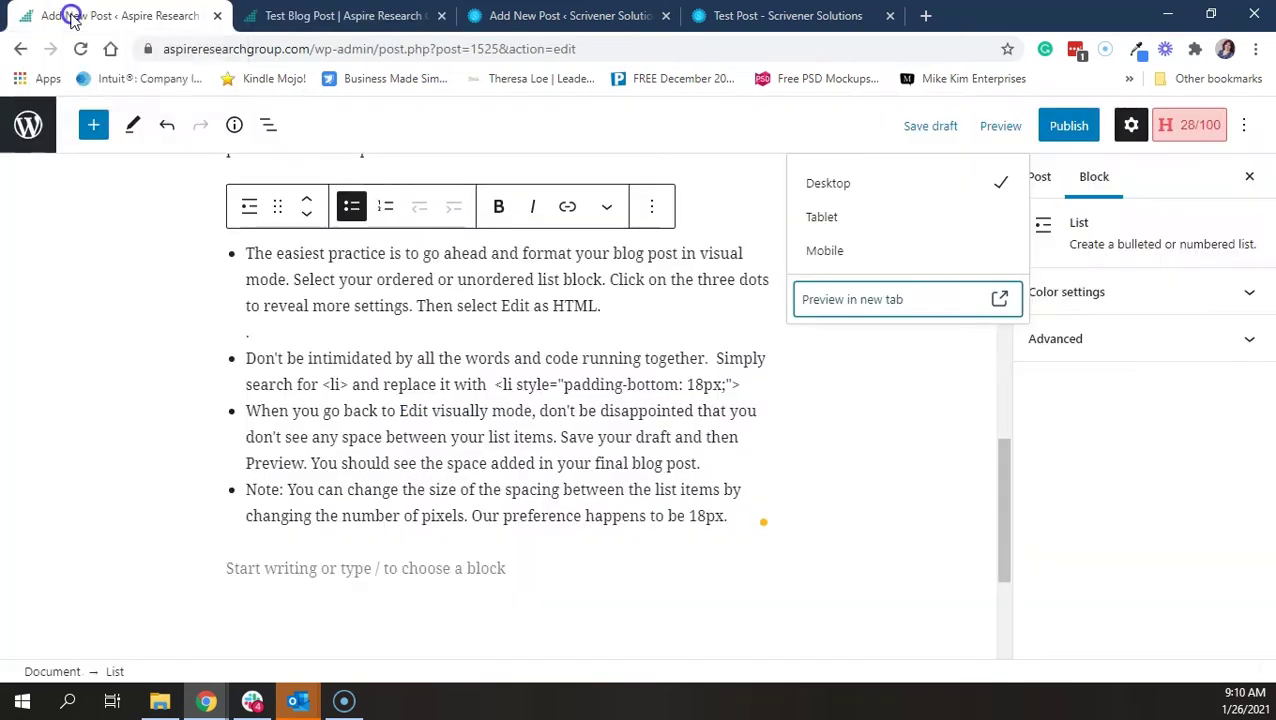
pyautogui.click(245, 335)
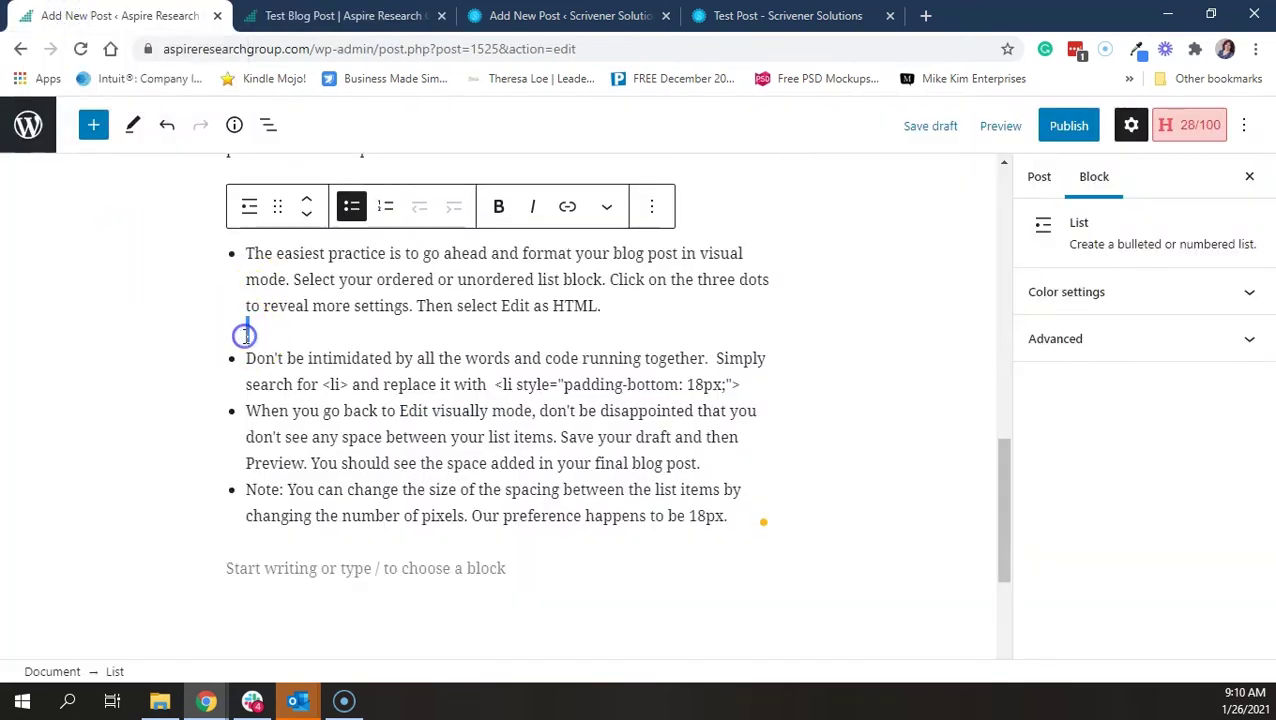
pyautogui.click(606, 207)
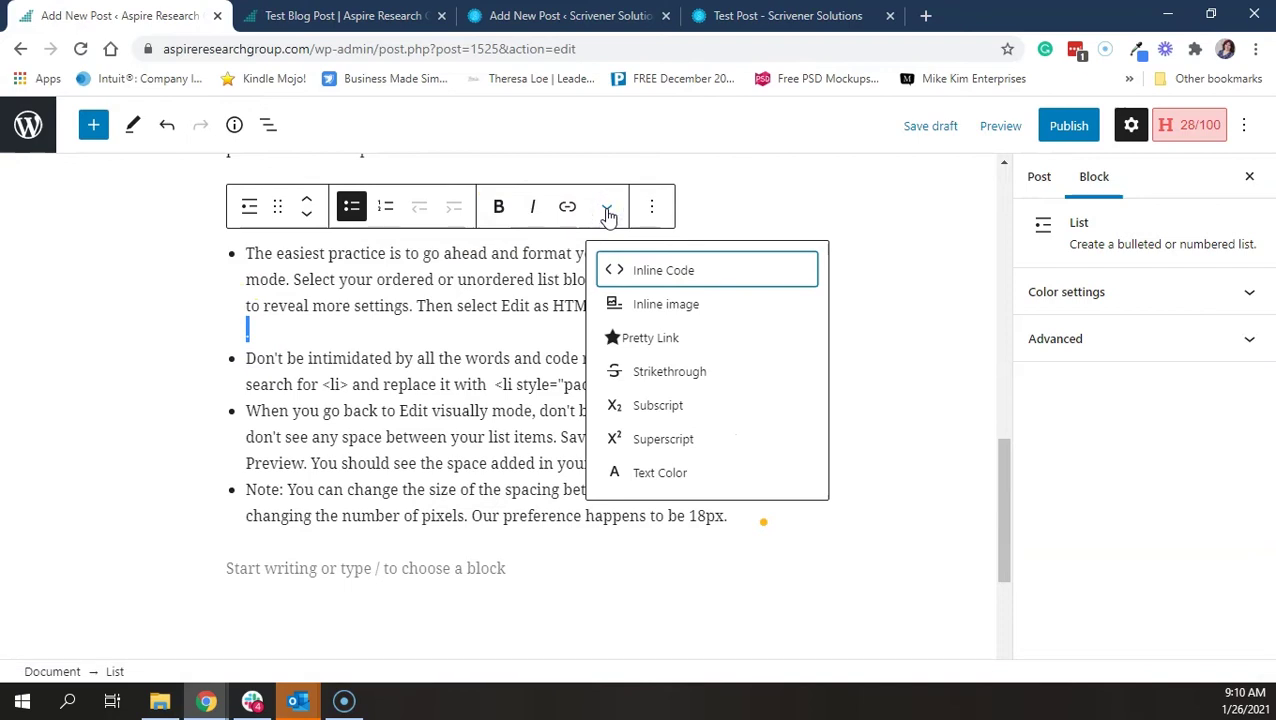
pyautogui.click(656, 472)
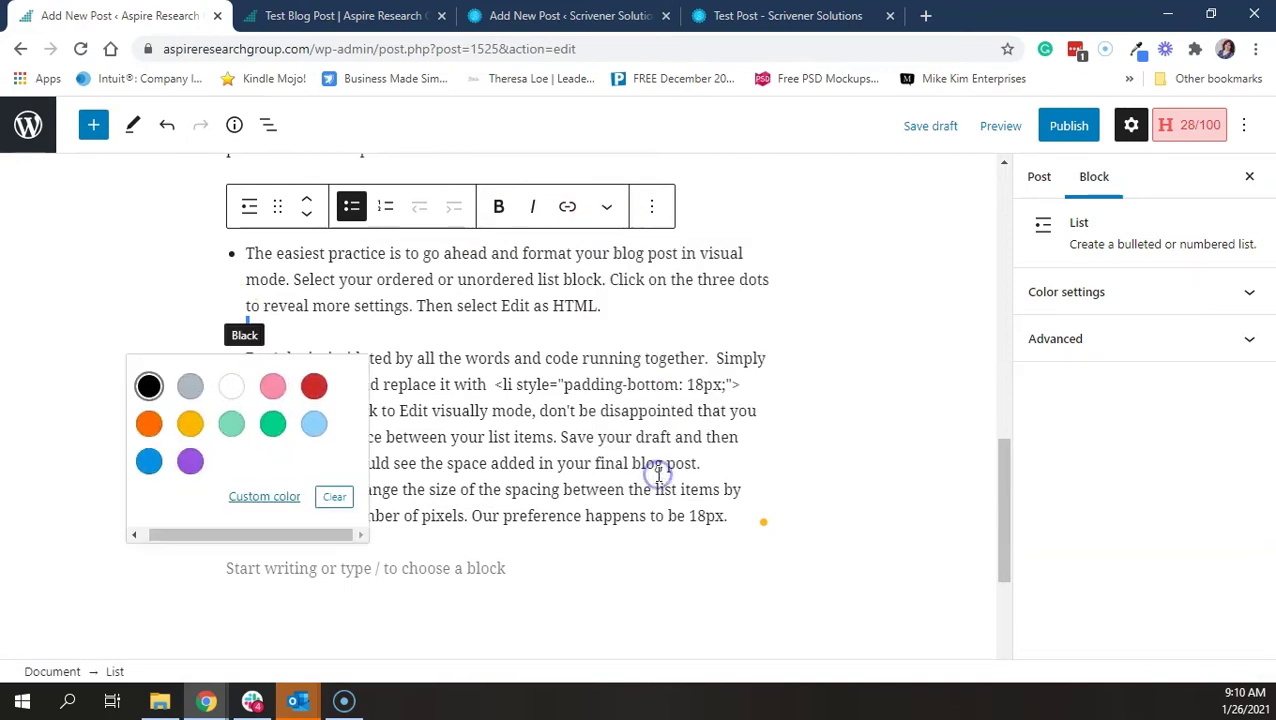
pyautogui.click(243, 497)
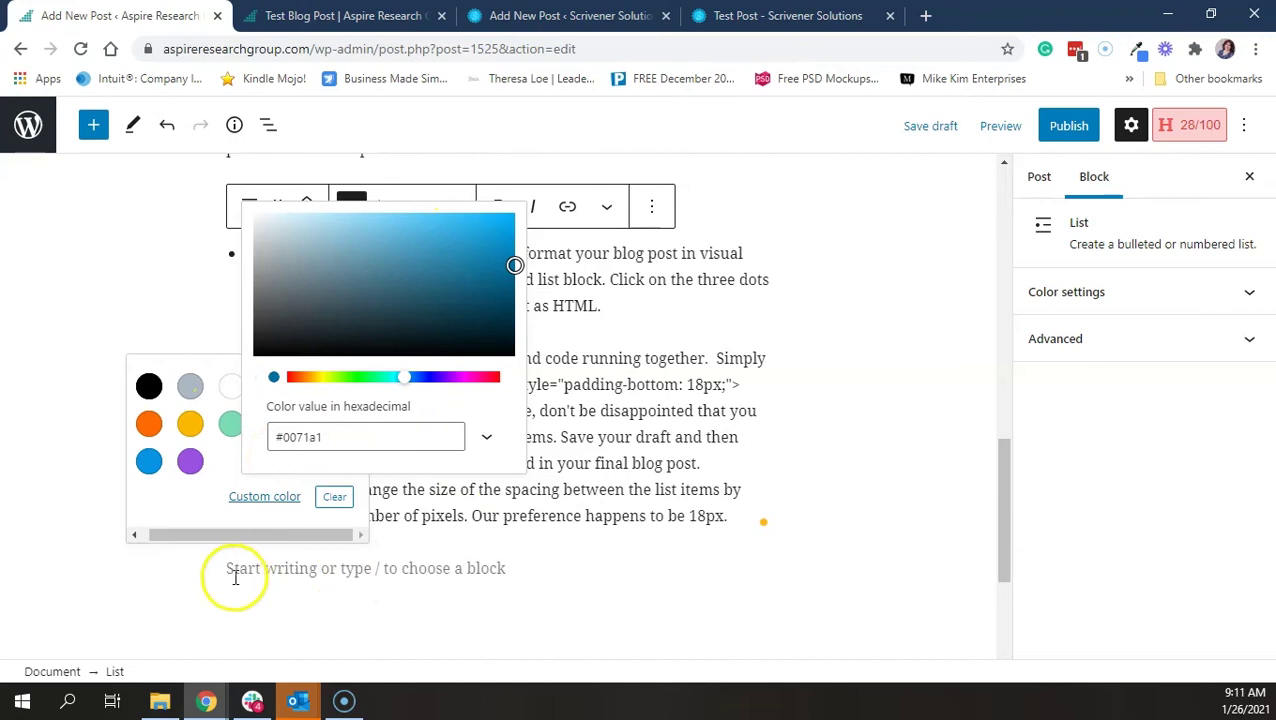
pyautogui.click(580, 556)
# Delete the '.' placeholder and the blank line between the first two bullets.
pyautogui.click(580, 558)
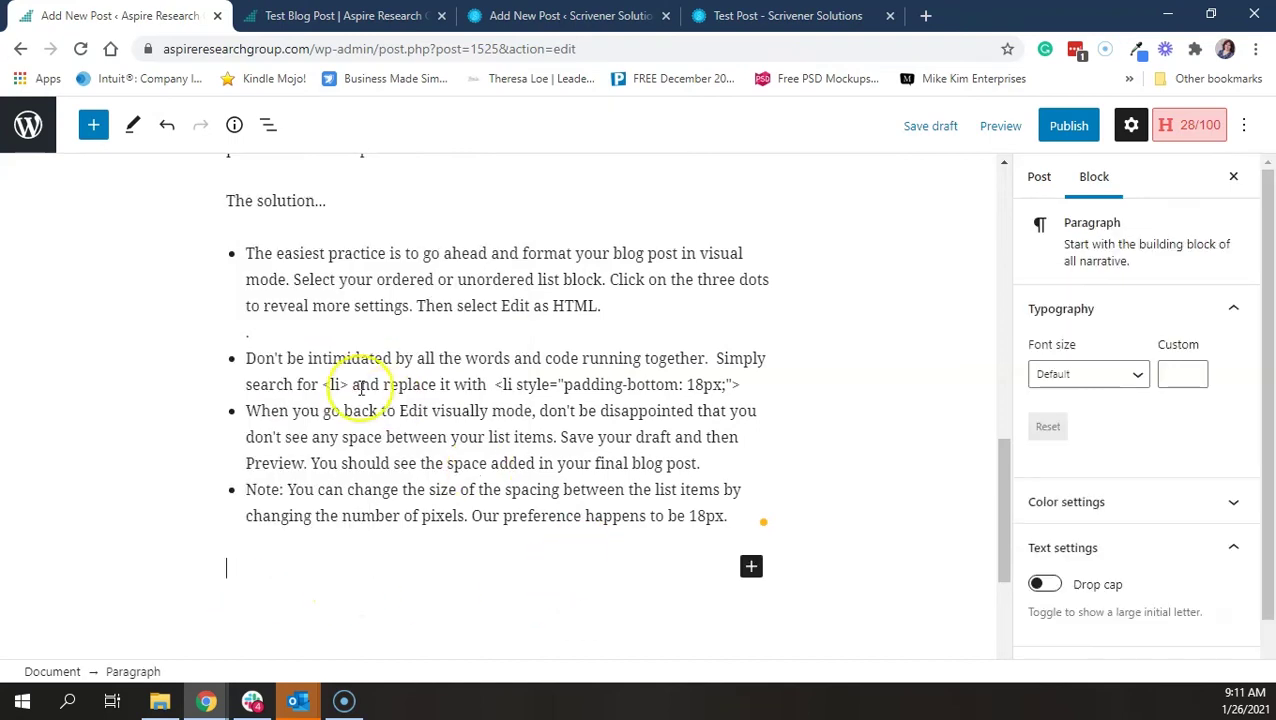
pyautogui.click(288, 342)
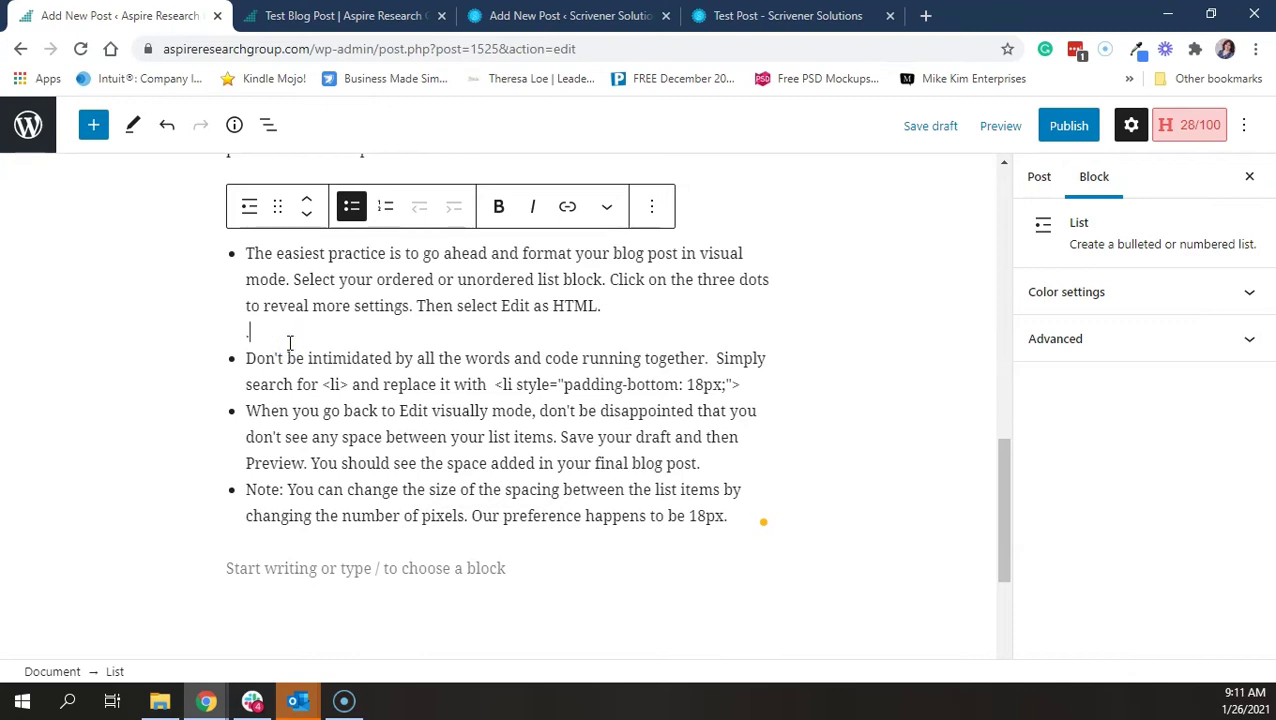
pyautogui.press('BackSpace')
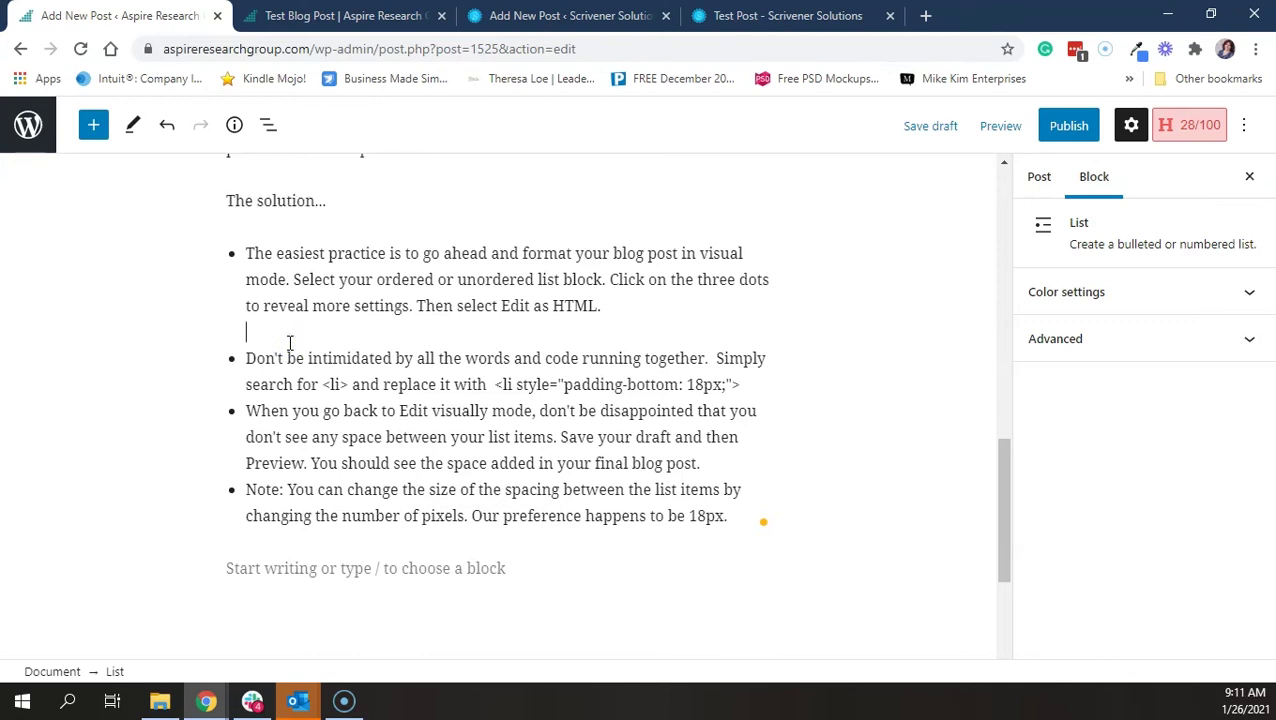
pyautogui.press('BackSpace')
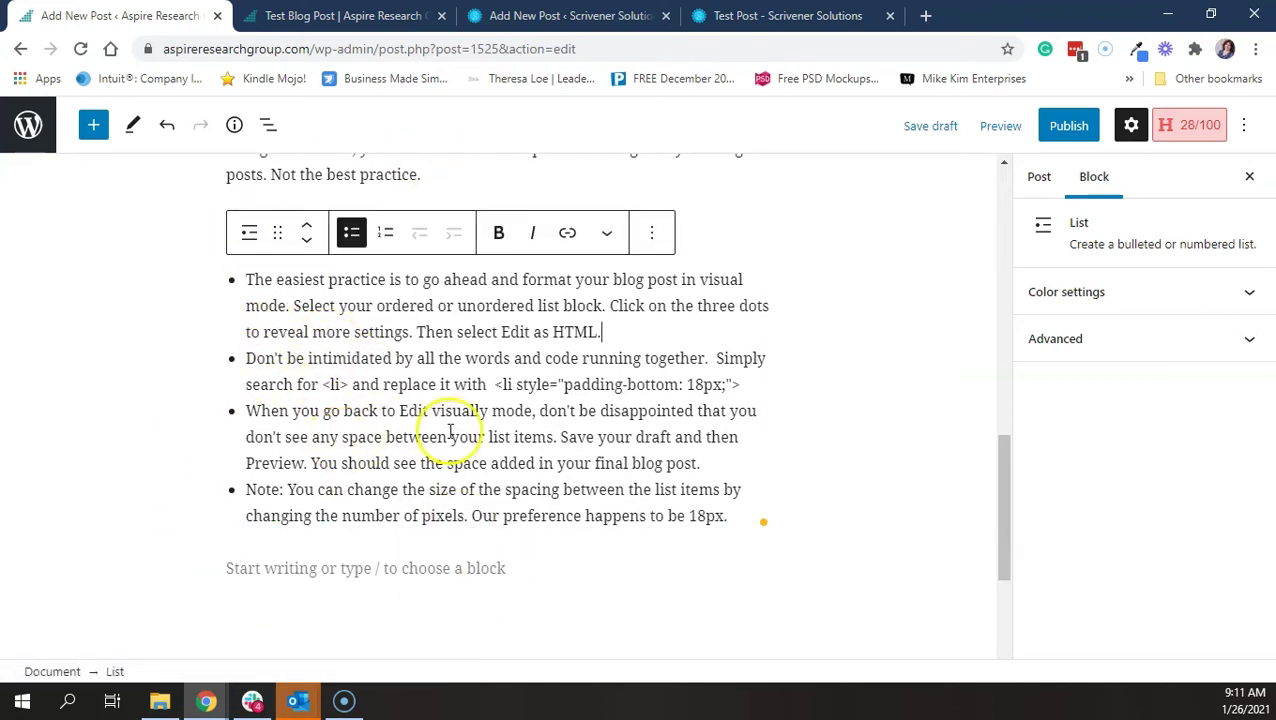
pyautogui.click(500, 384)
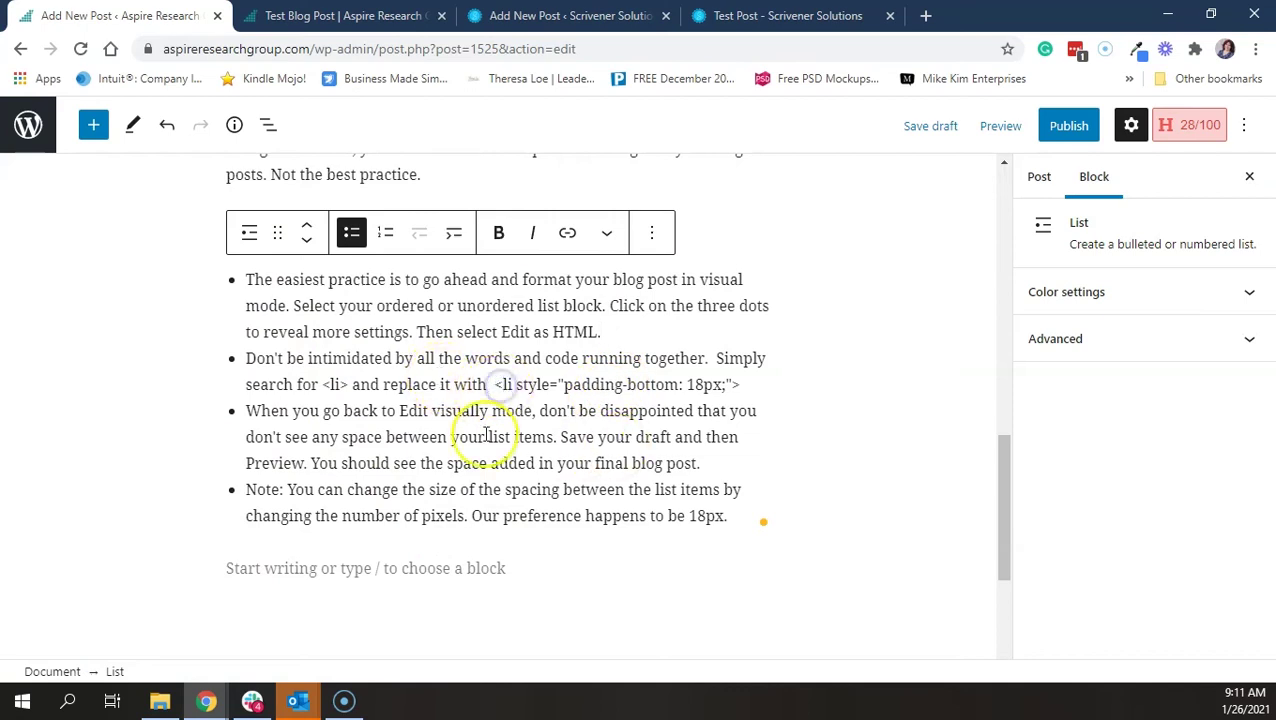
pyautogui.click(332, 385)
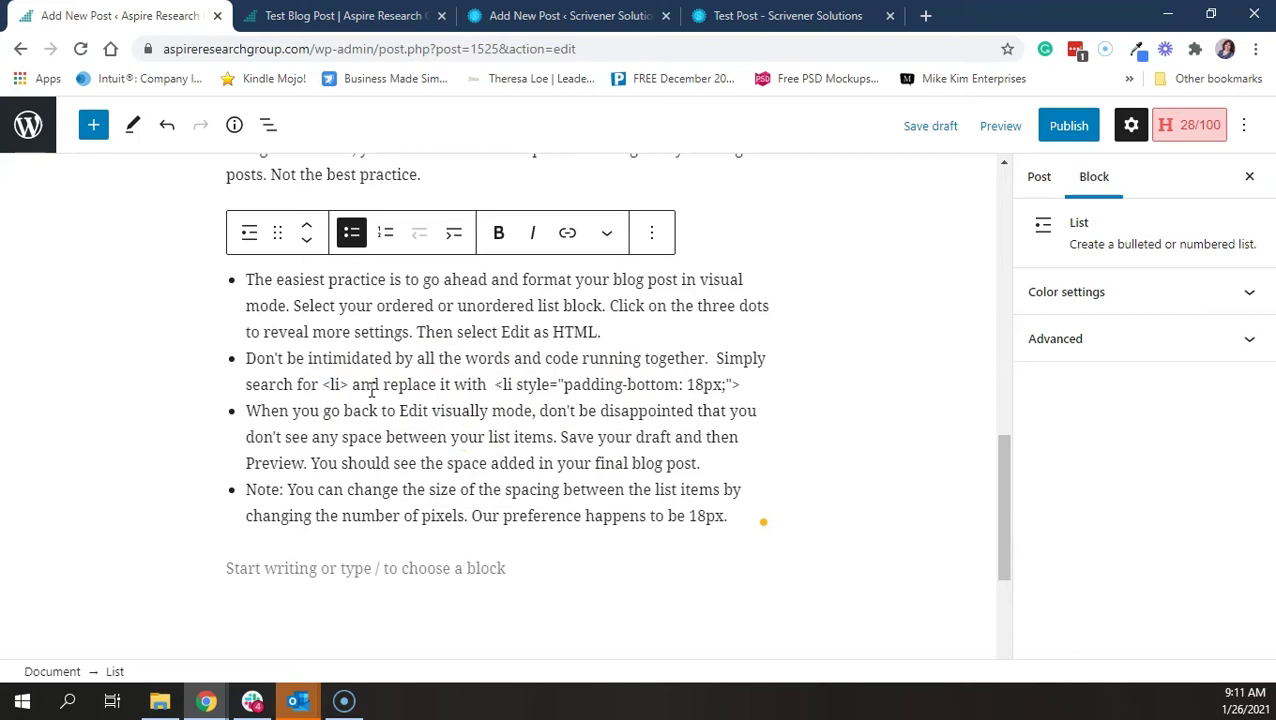
pyautogui.click(503, 387)
pyautogui.moveTo(607, 400); pyautogui.dragTo(726, 390)
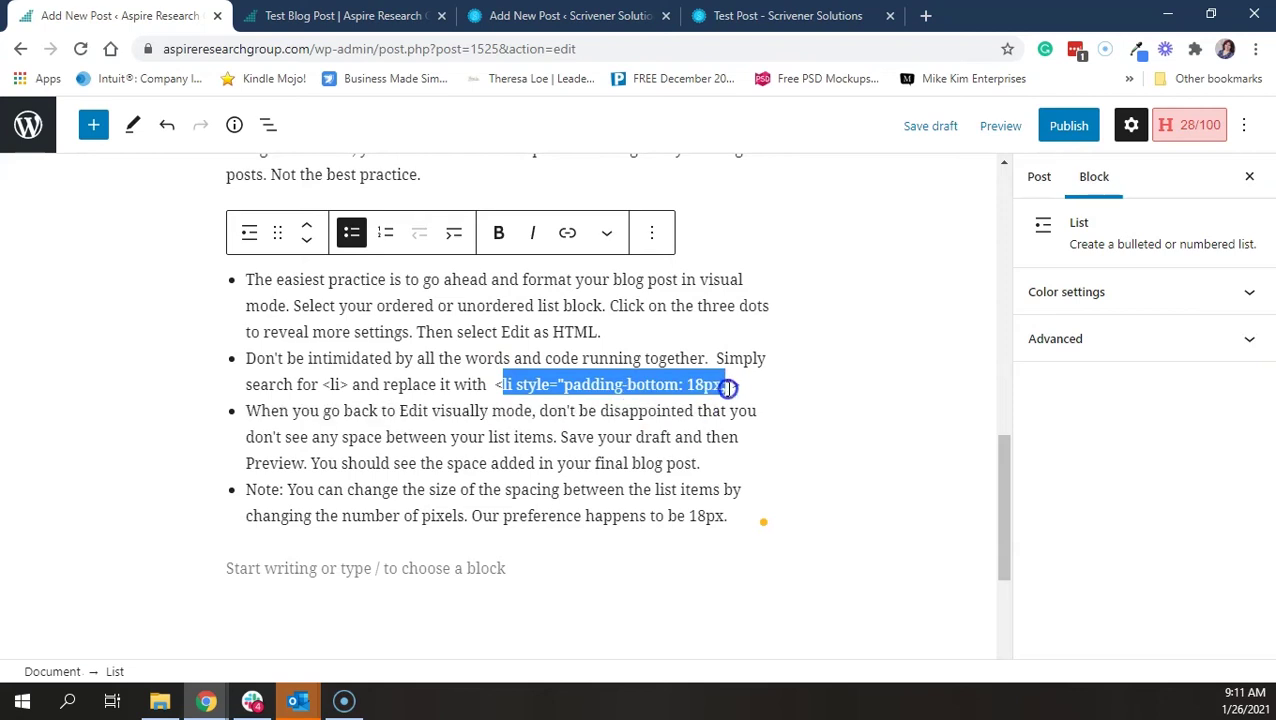
pyautogui.click(333, 386)
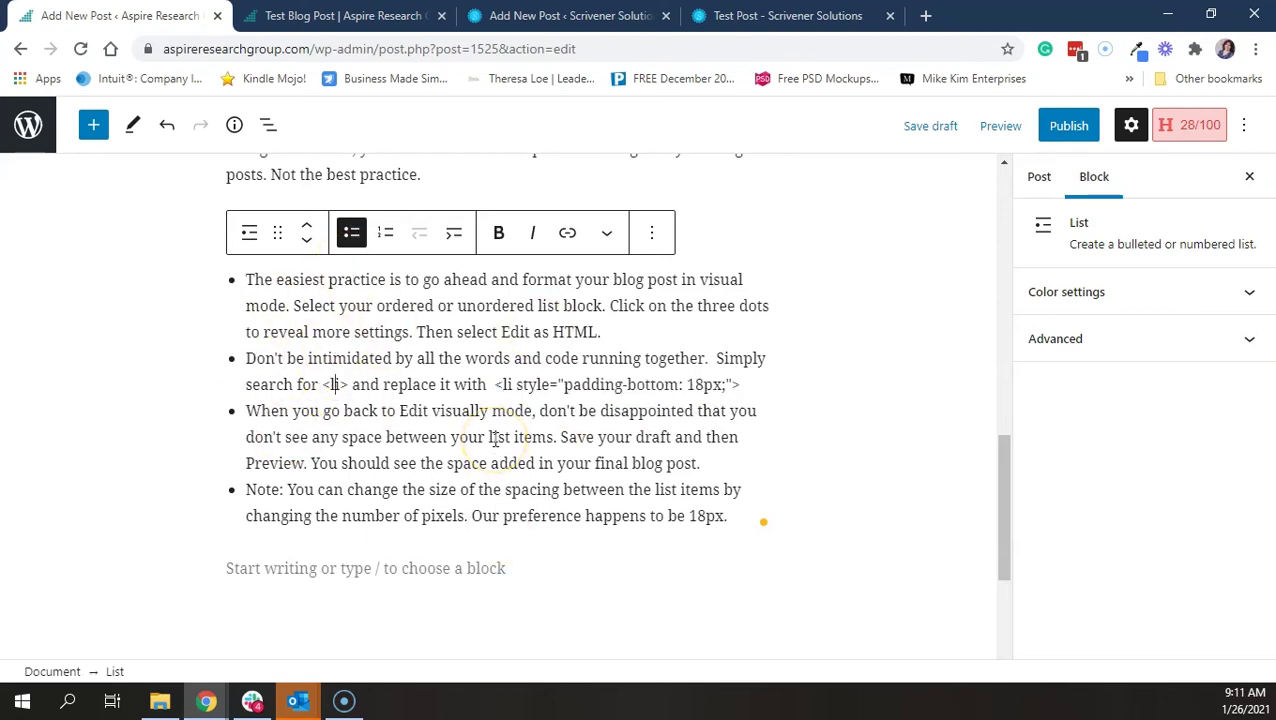
pyautogui.click(651, 232)
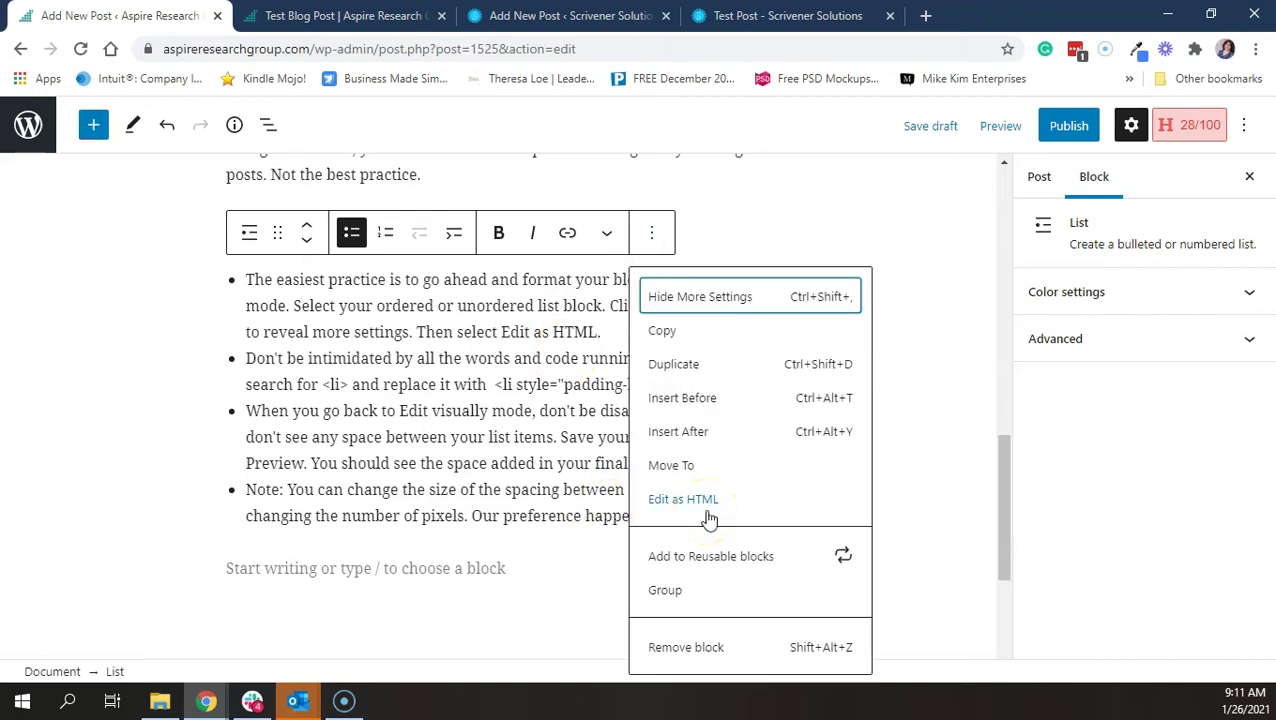
pyautogui.click(388, 382)
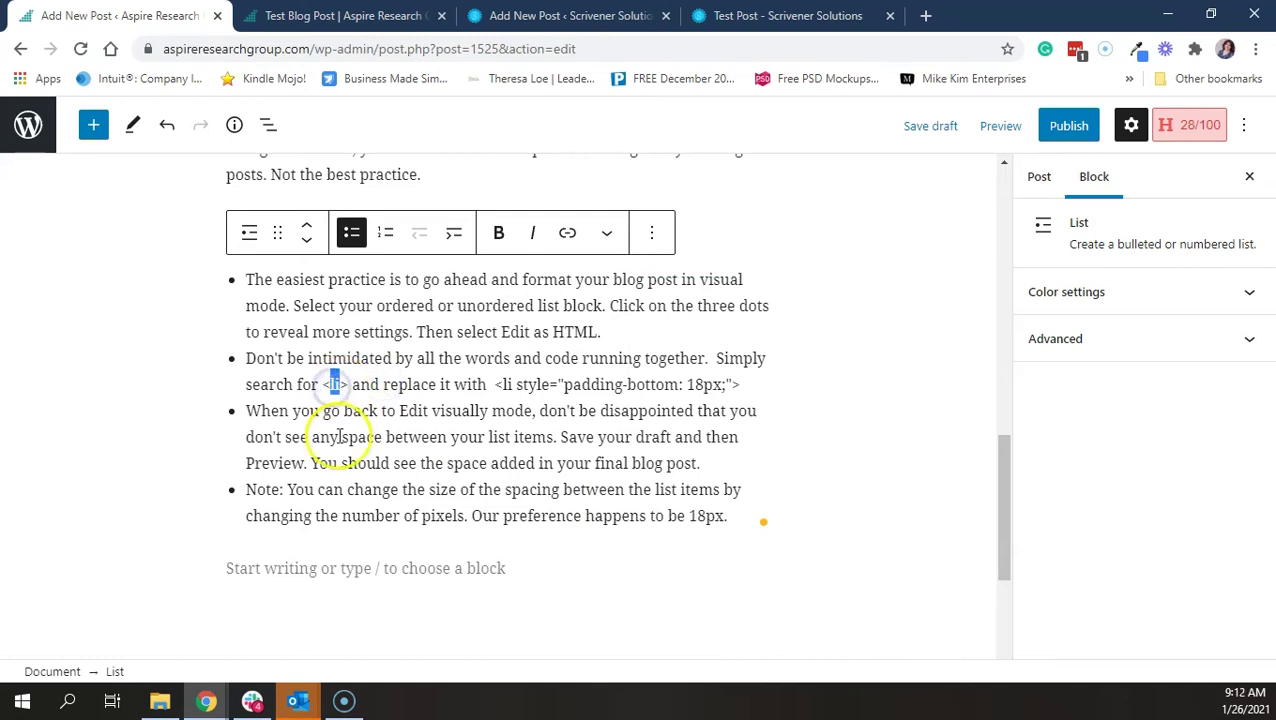
pyautogui.moveTo(502, 384); pyautogui.dragTo(733, 385)
pyautogui.hotkey('ctrl', 'c')
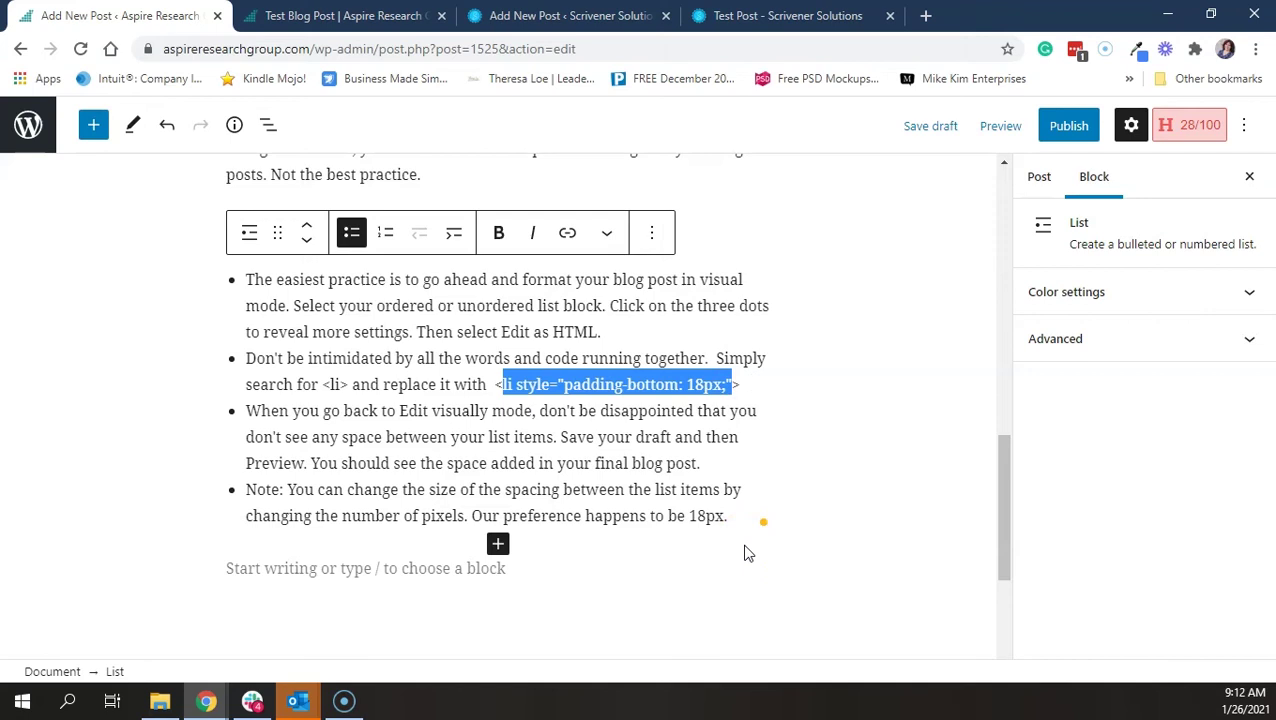
pyautogui.click(755, 548)
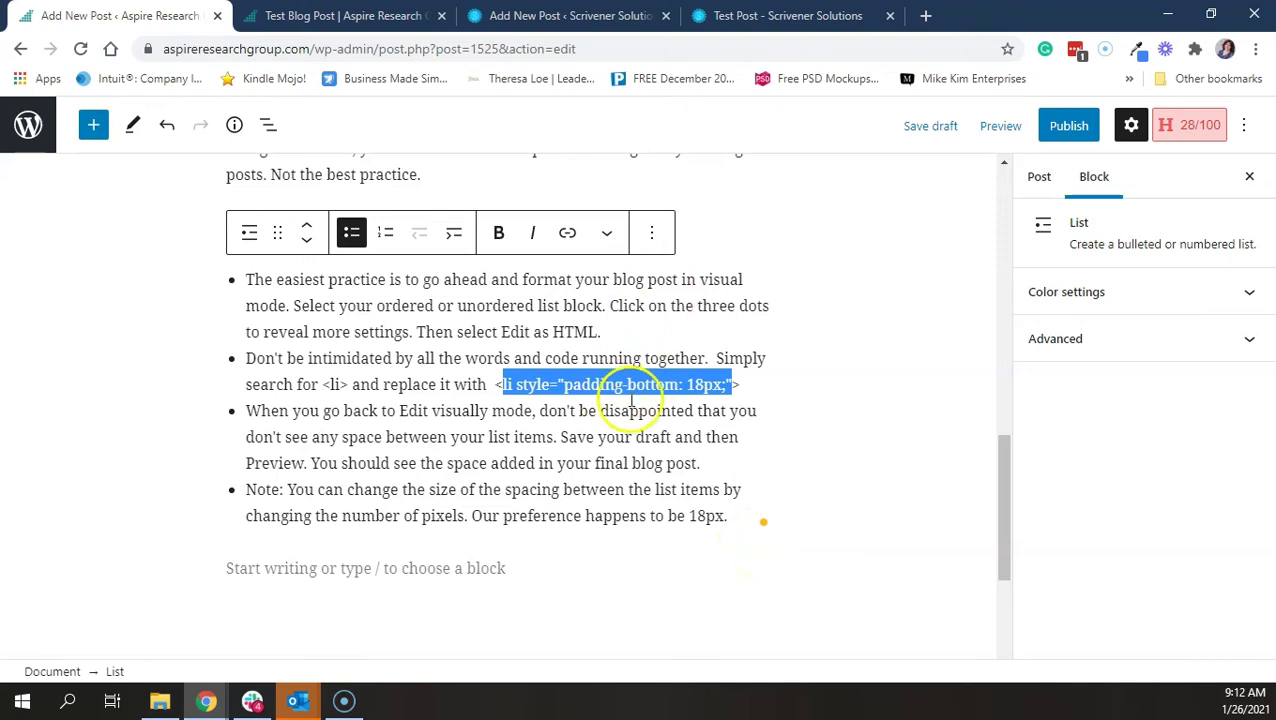
# Switch the list to HTML editing and paste style="padding-bottom: 18px;" into the first <li>.
pyautogui.click(652, 232)
pyautogui.click(716, 502)
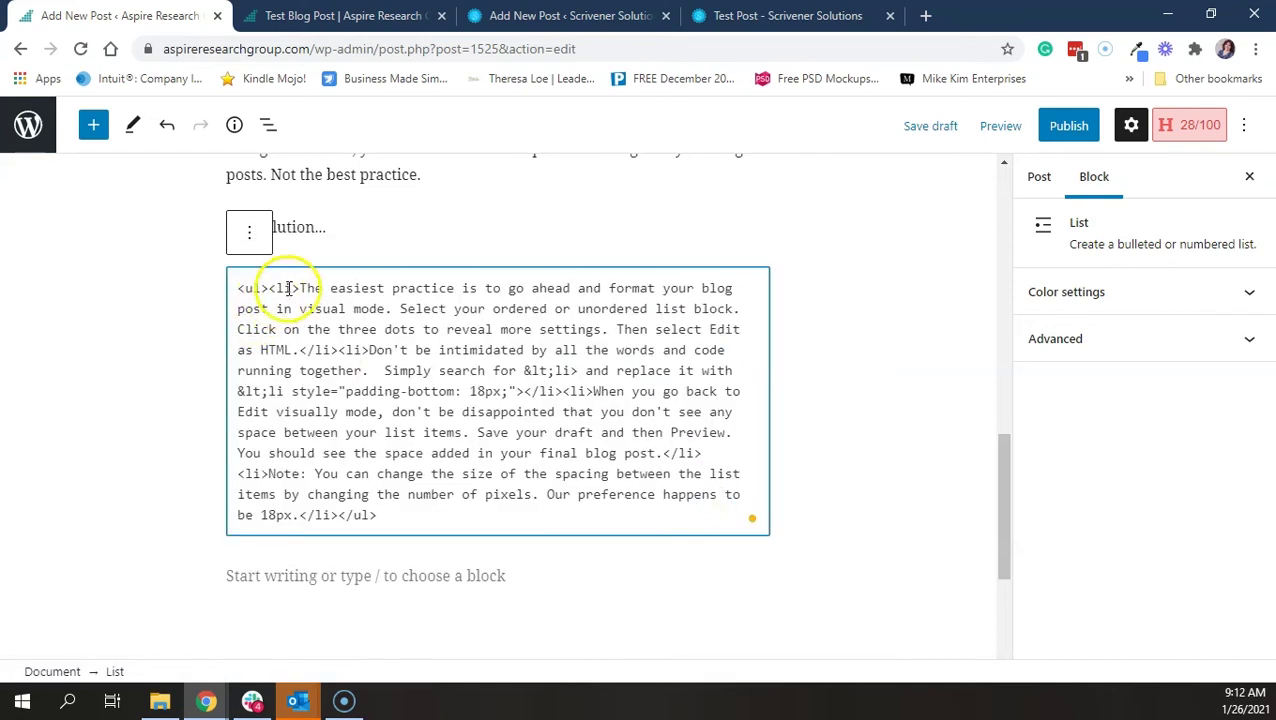
pyautogui.click(282, 289)
pyautogui.rightClick(280, 289)
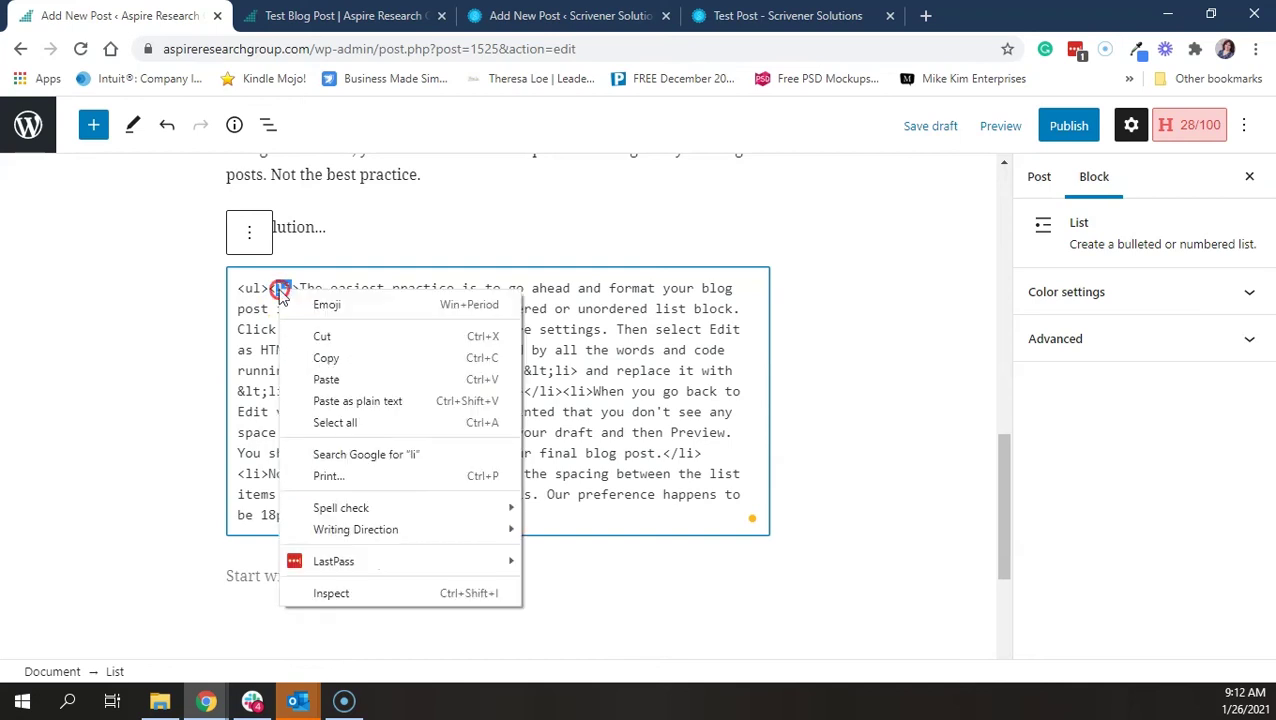
pyautogui.click(357, 401)
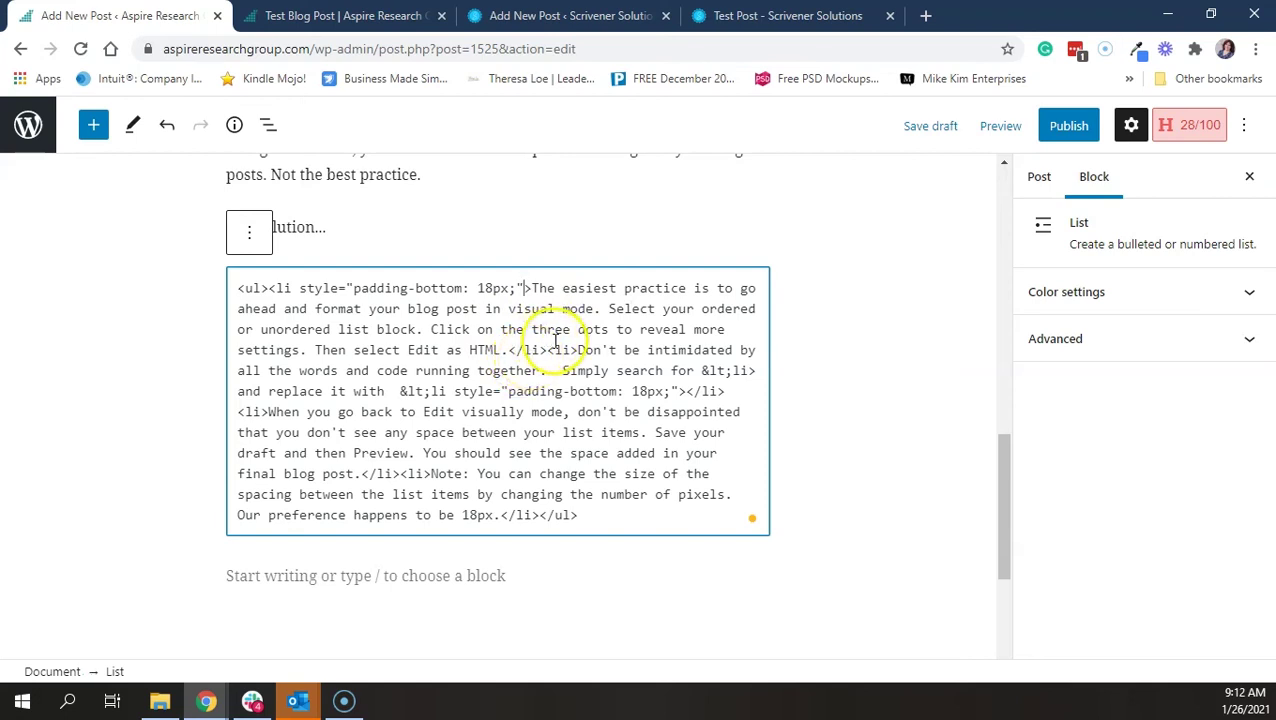
# Paste the same padding-bottom: 18px style into the second, third and last <li> tags.
pyautogui.doubleClick(558, 350)
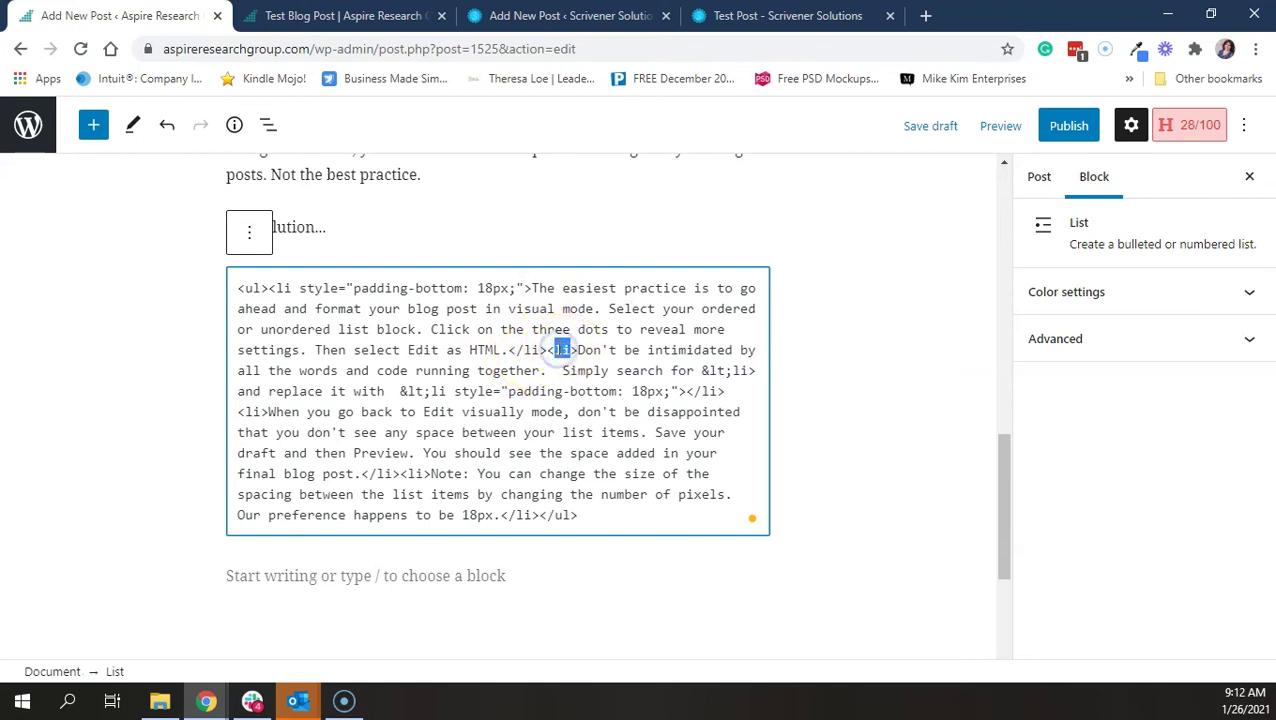
pyautogui.hotkey('ctrl', 'v')
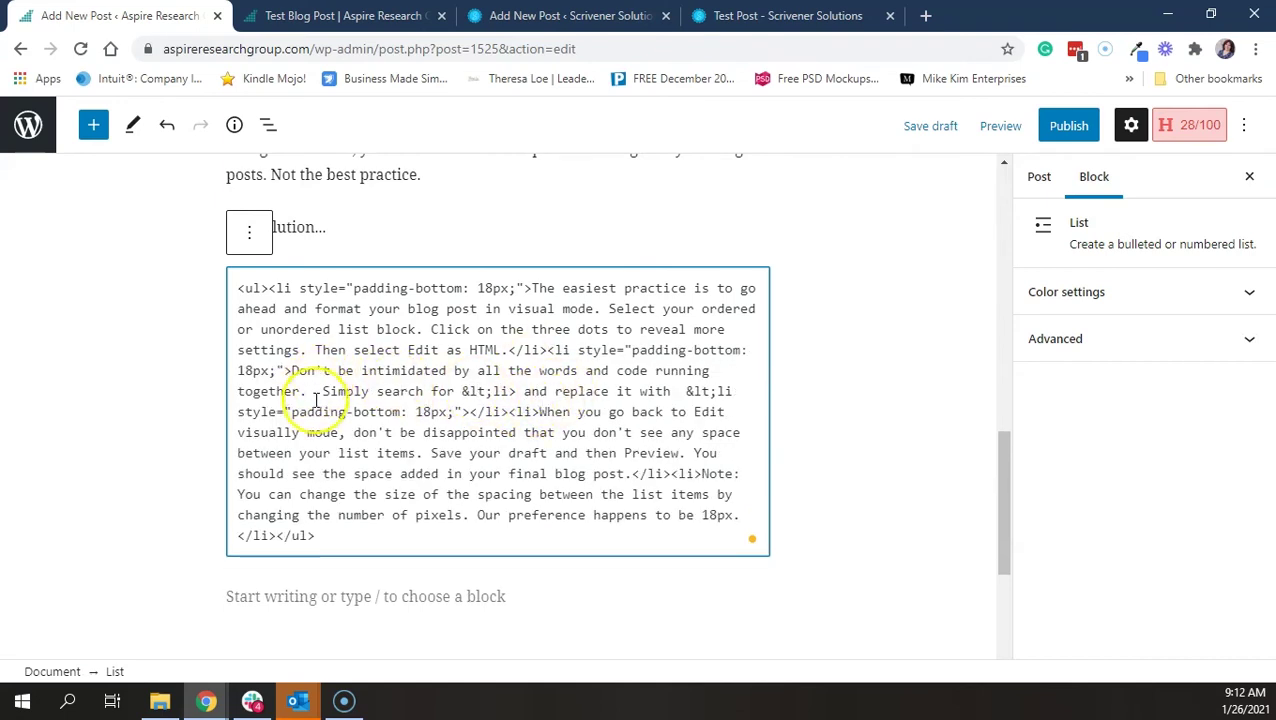
pyautogui.doubleClick(518, 411)
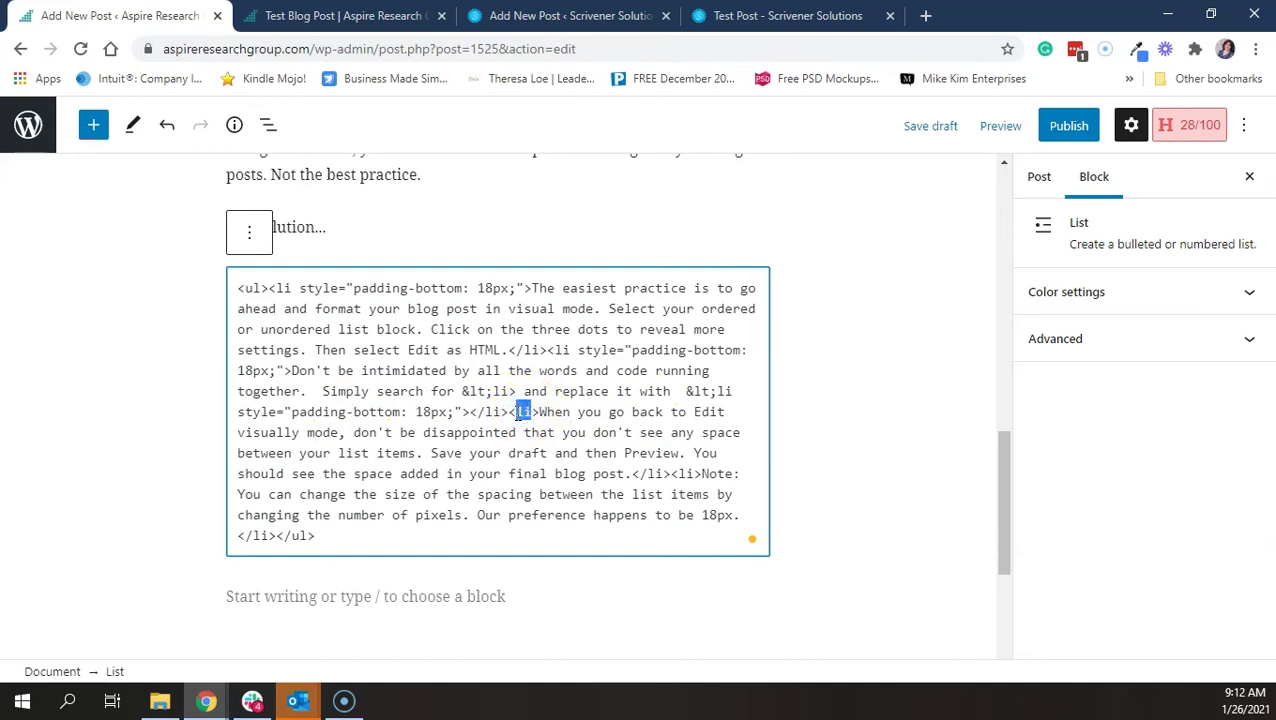
pyautogui.hotkey('ctrl', 'v')
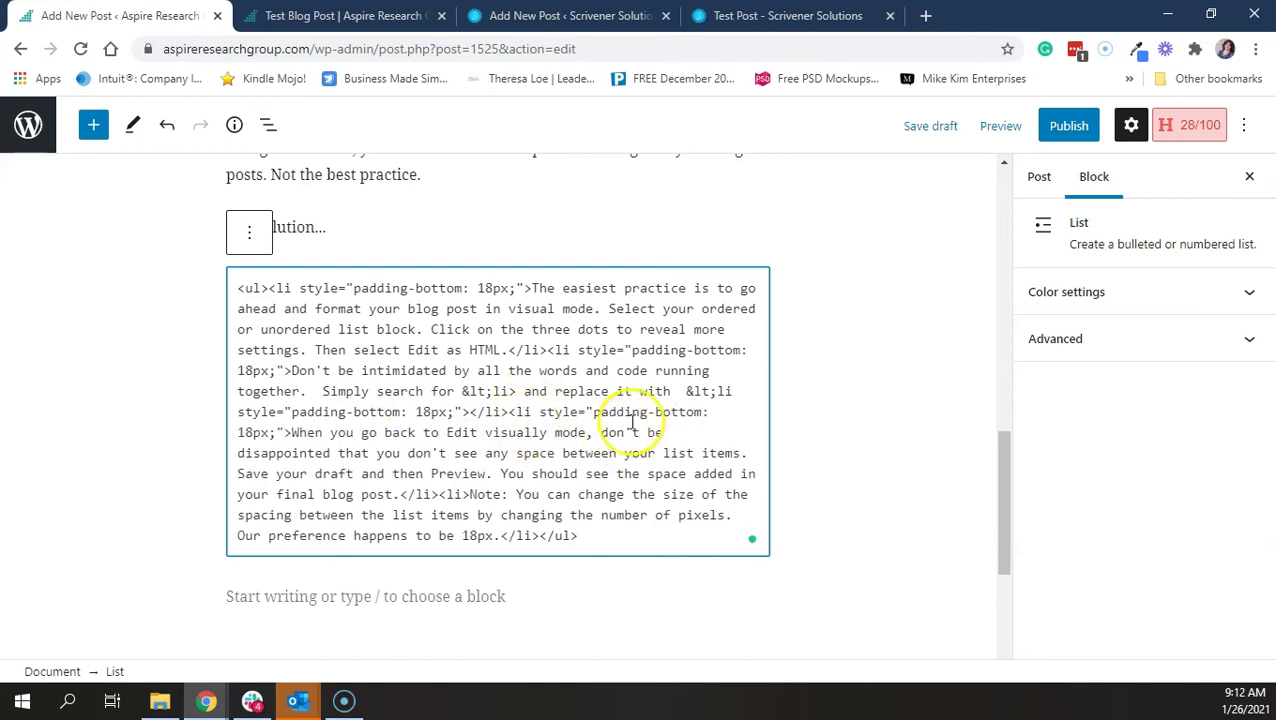
pyautogui.doubleClick(452, 494)
pyautogui.moveTo(452, 497); pyautogui.dragTo(446, 497)
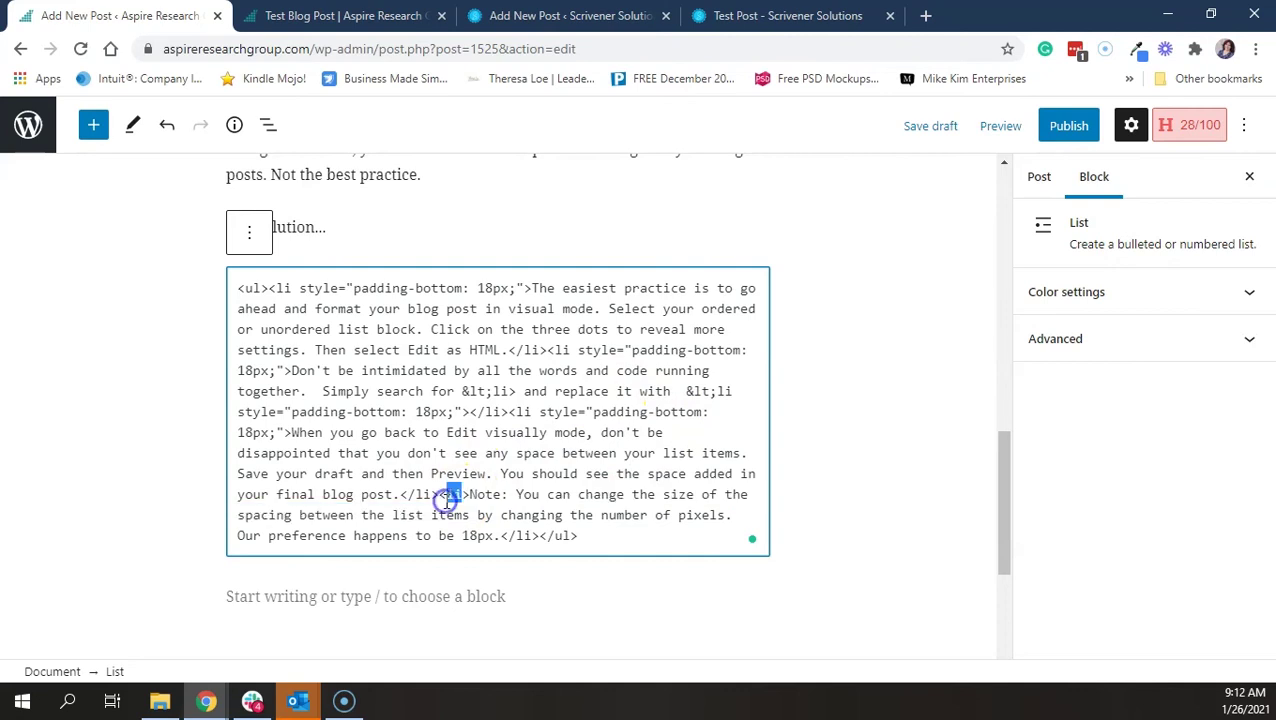
pyautogui.hotkey('ctrl', 'v')
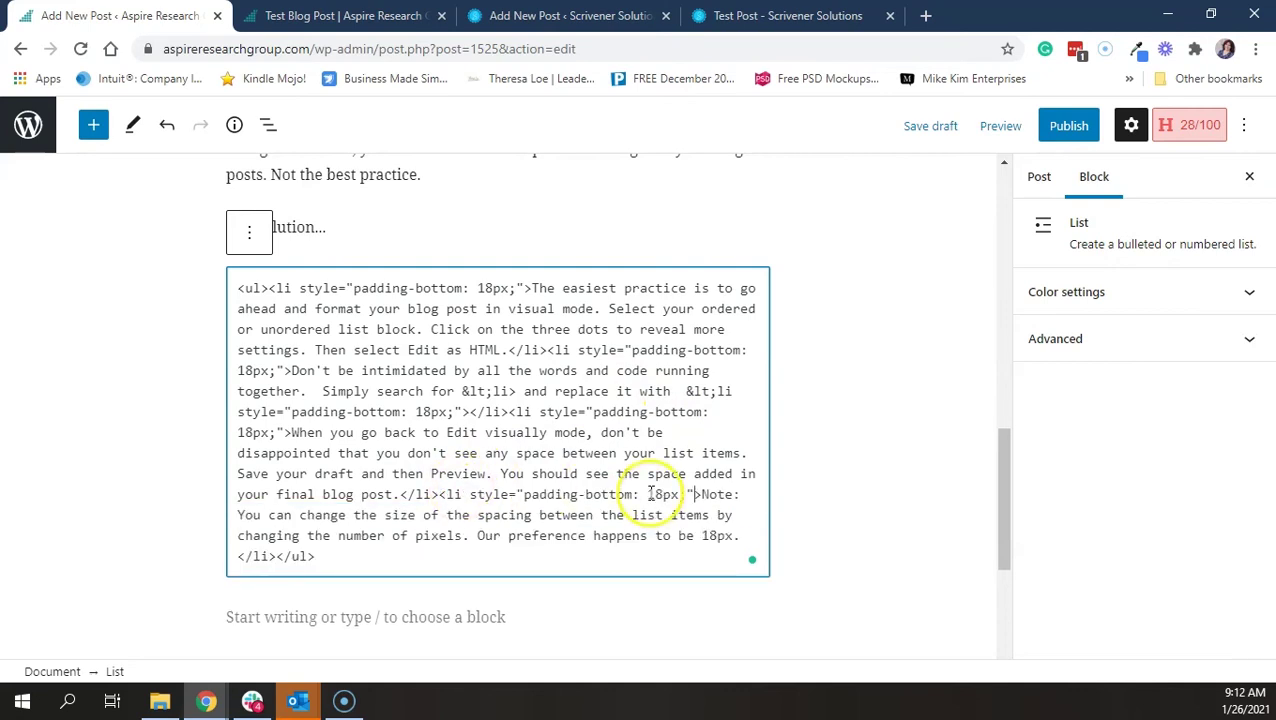
# Return the list to visual editing, save and preview the draft, then view the Scrivener Solutions preview.
pyautogui.click(249, 236)
pyautogui.click(313, 496)
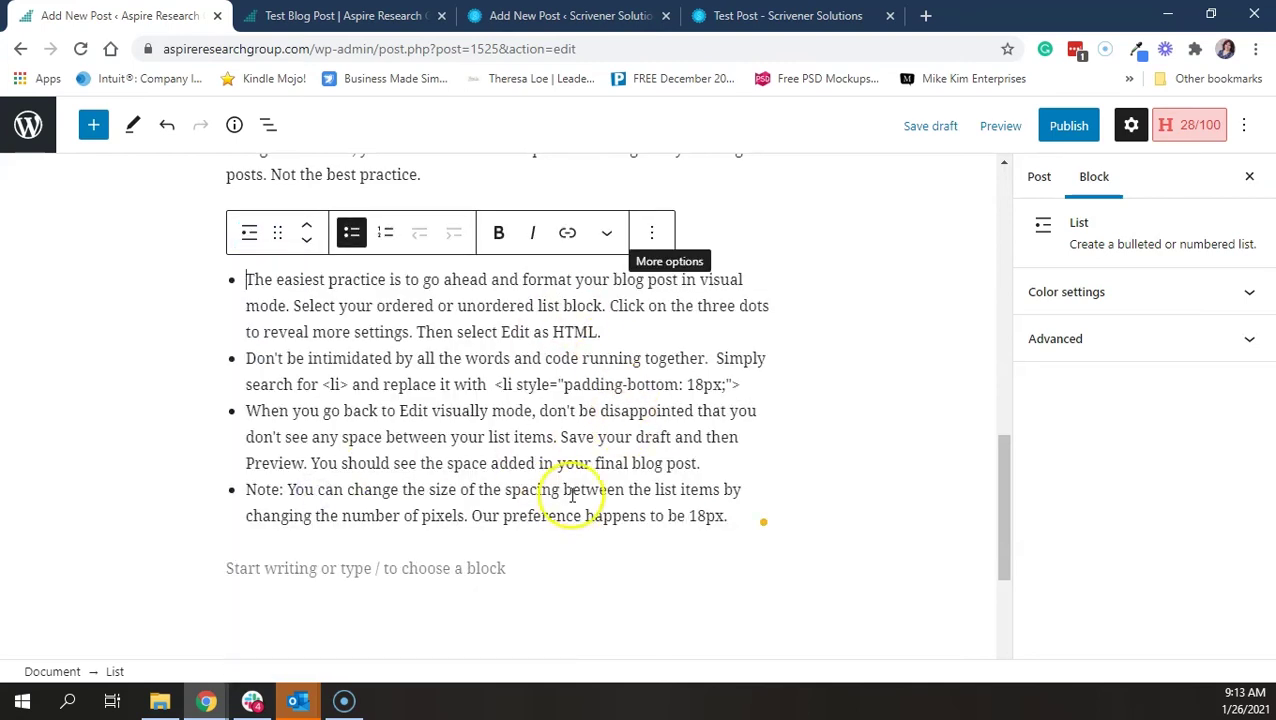
pyautogui.click(930, 127)
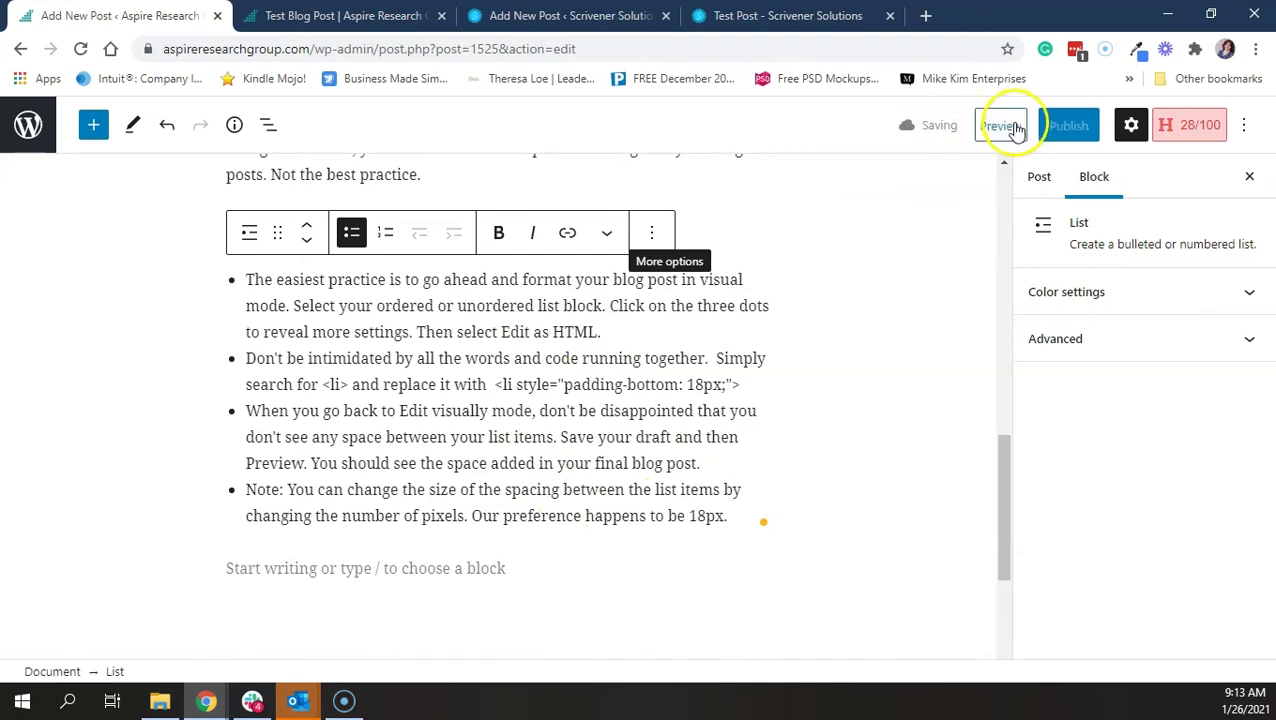
pyautogui.click(1005, 127)
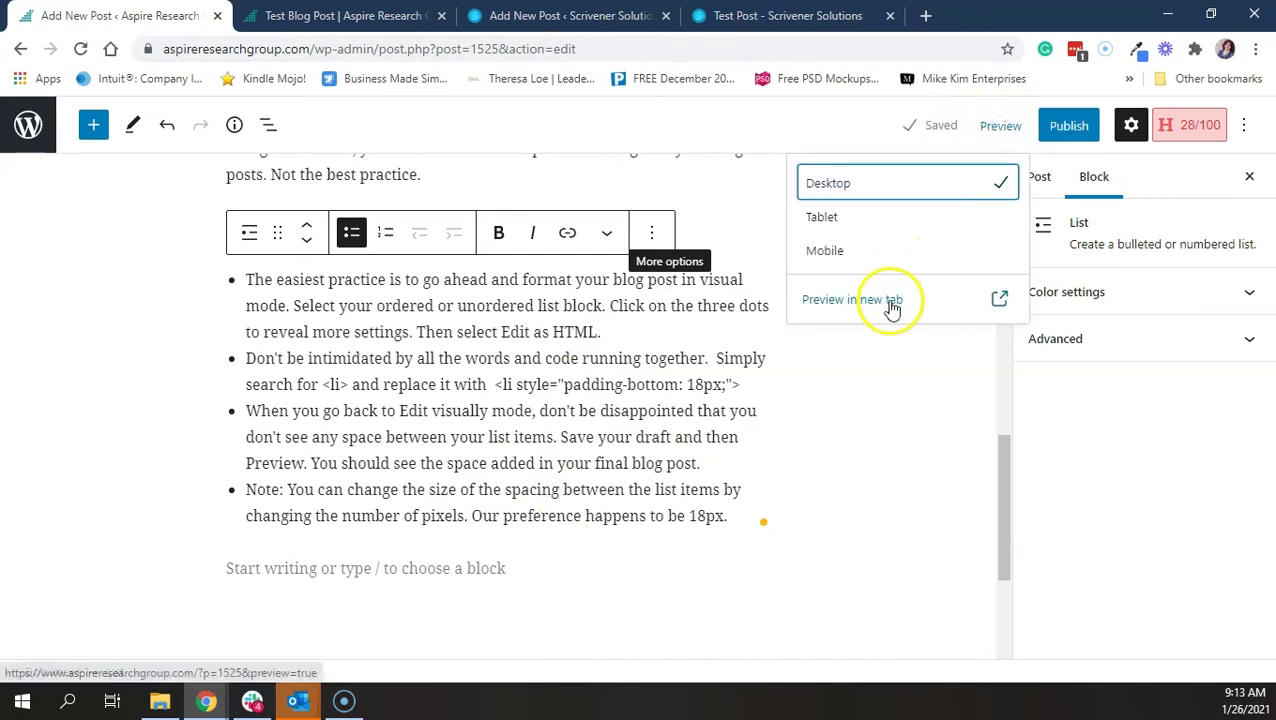
pyautogui.click(892, 301)
pyautogui.scroll(-4, 275, 250)
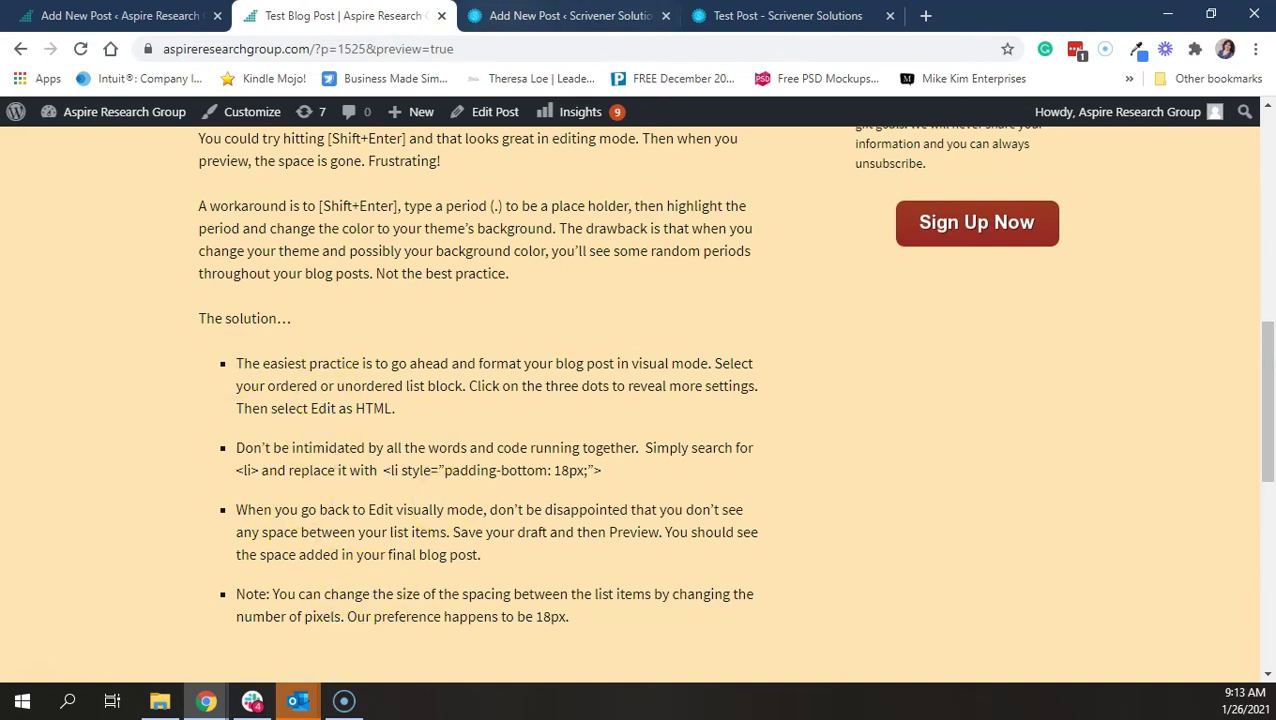
pyautogui.click(748, 14)
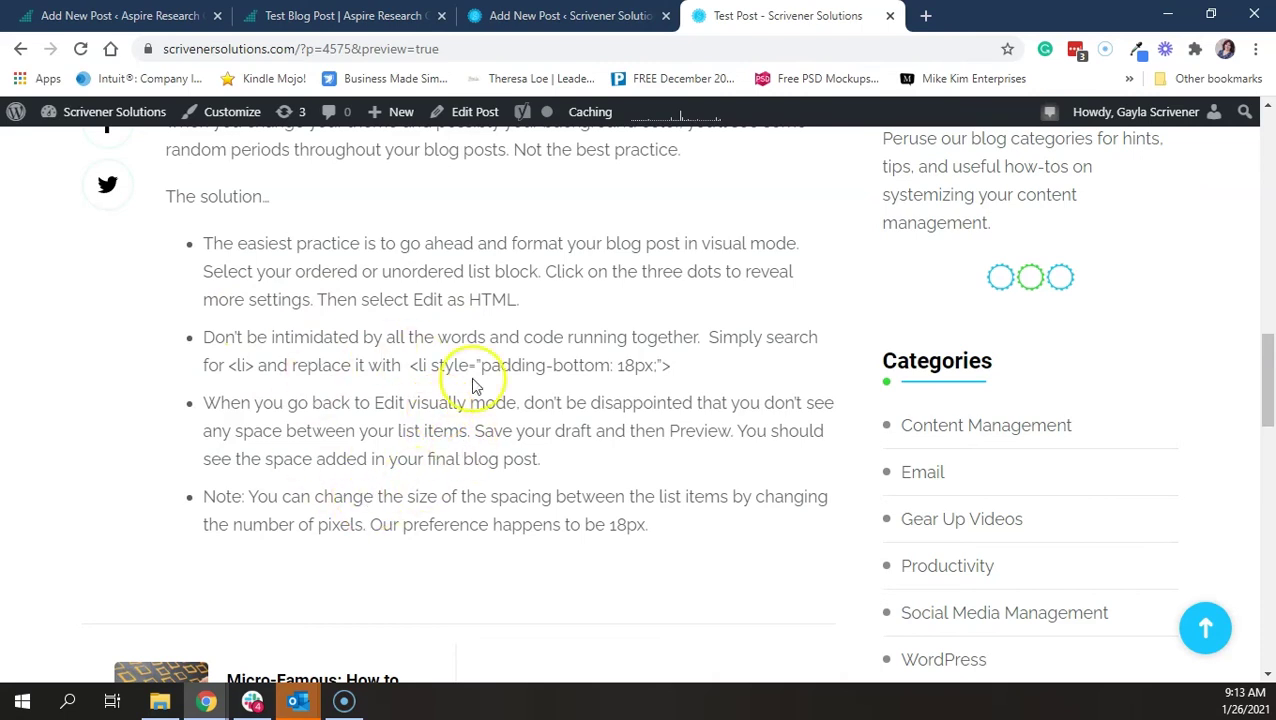
# In the Scrivener post's list HTML, paste the 18px padding style into the first two <li> tags.
pyautogui.click(605, 26)
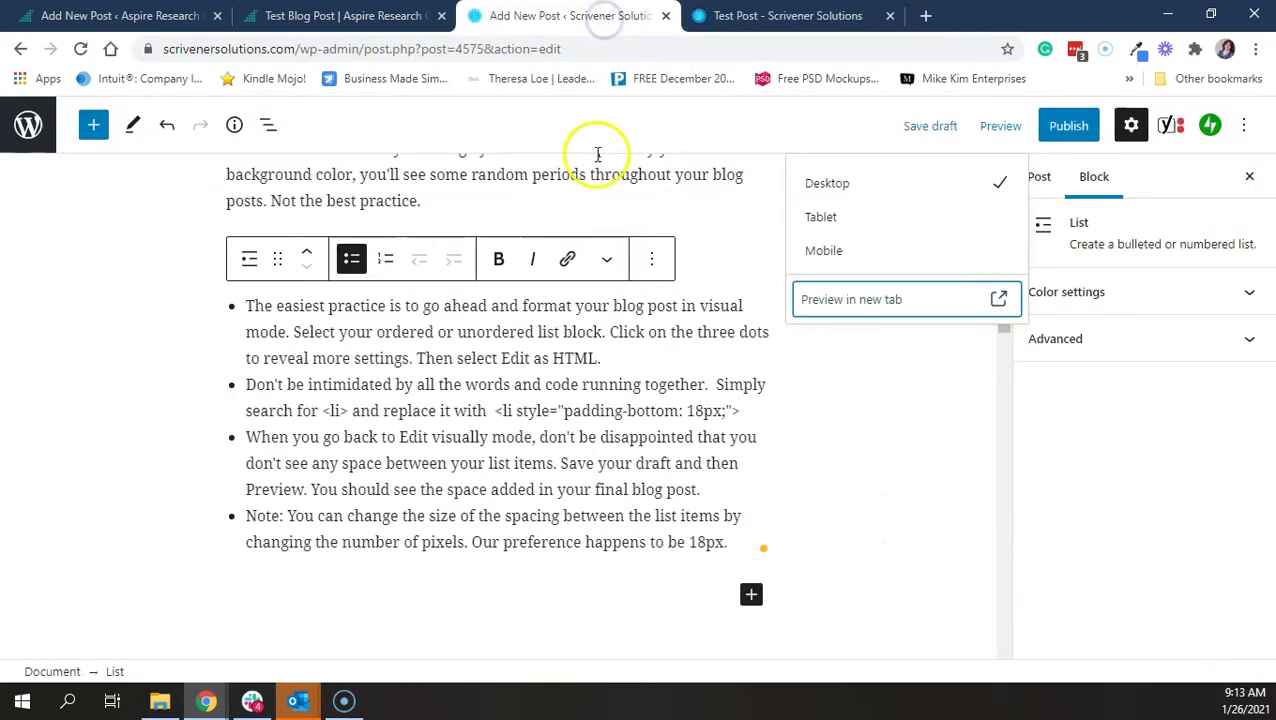
pyautogui.click(650, 262)
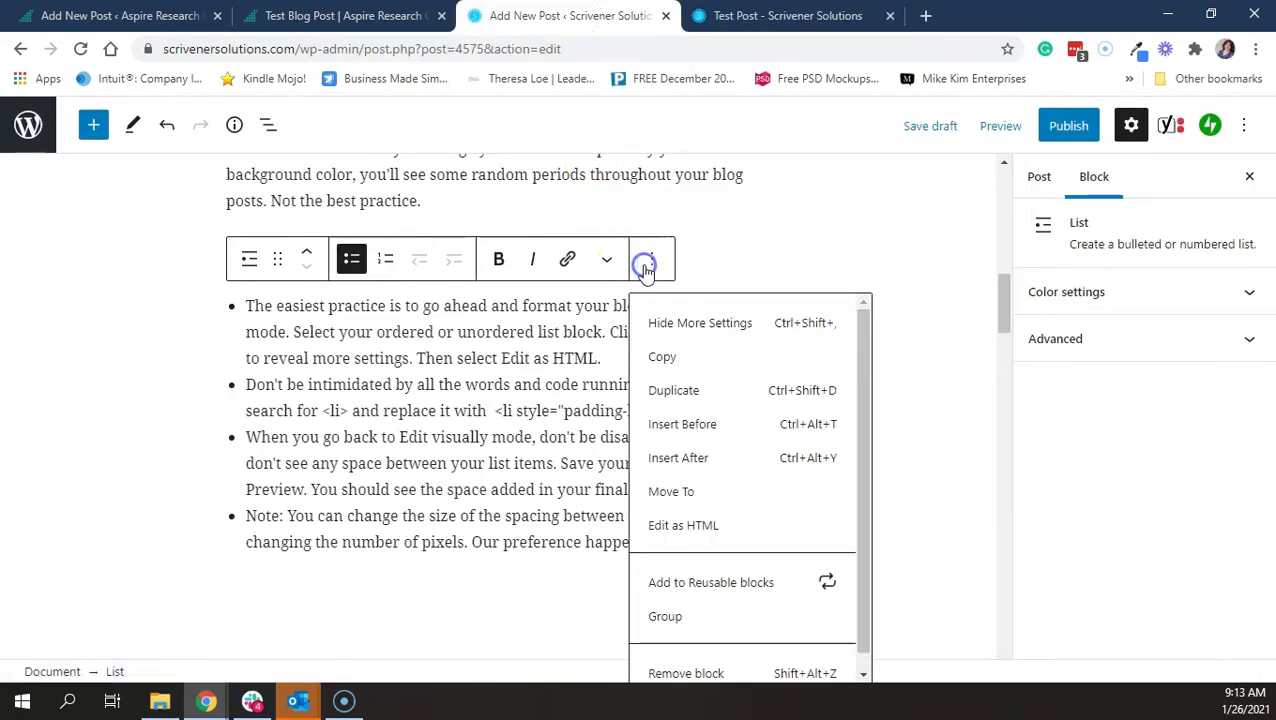
pyautogui.click(684, 527)
pyautogui.click(291, 316)
pyautogui.write('style="padding-bottom: 18px;"')
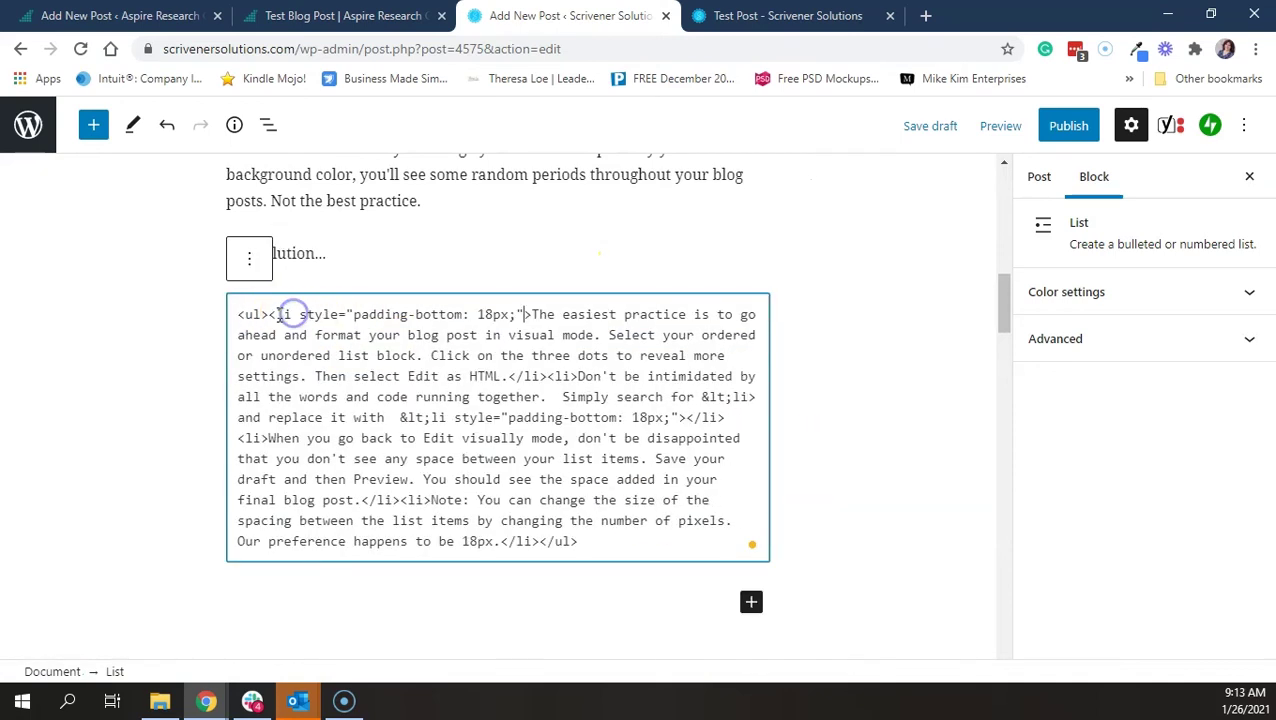
pyautogui.doubleClick(558, 377)
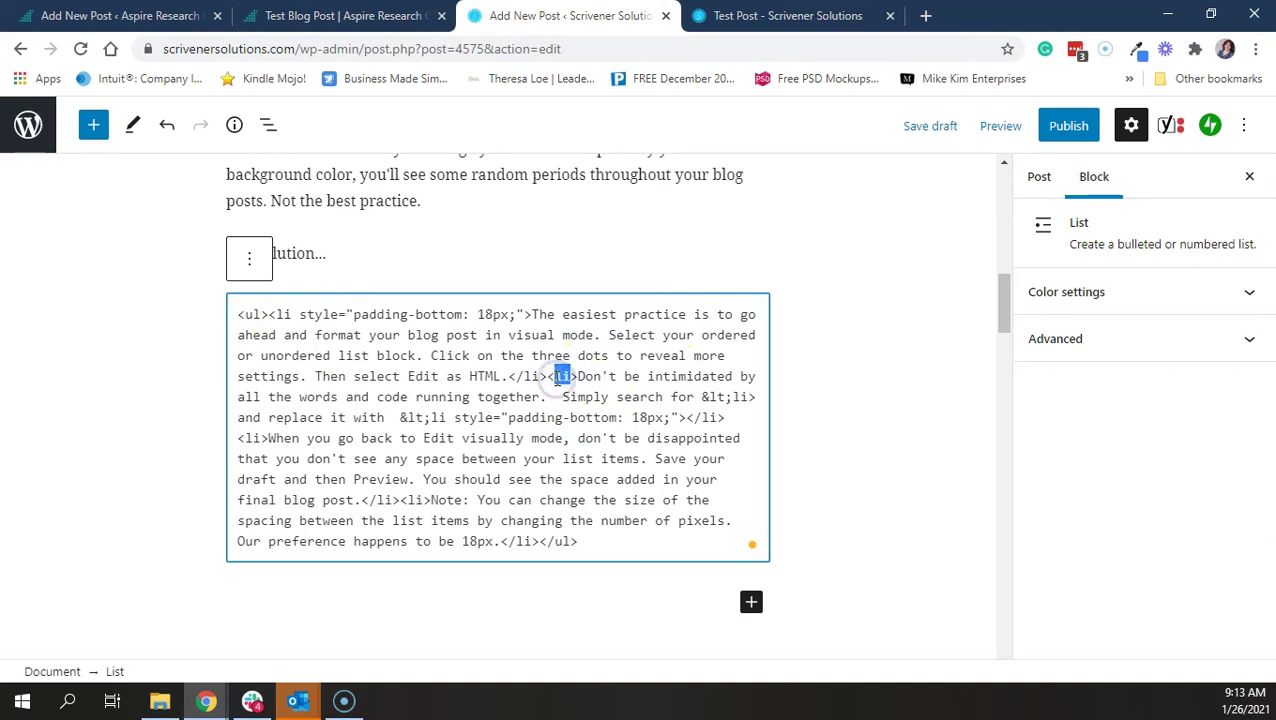
pyautogui.write('li style="padding-bottom: 18px;"')
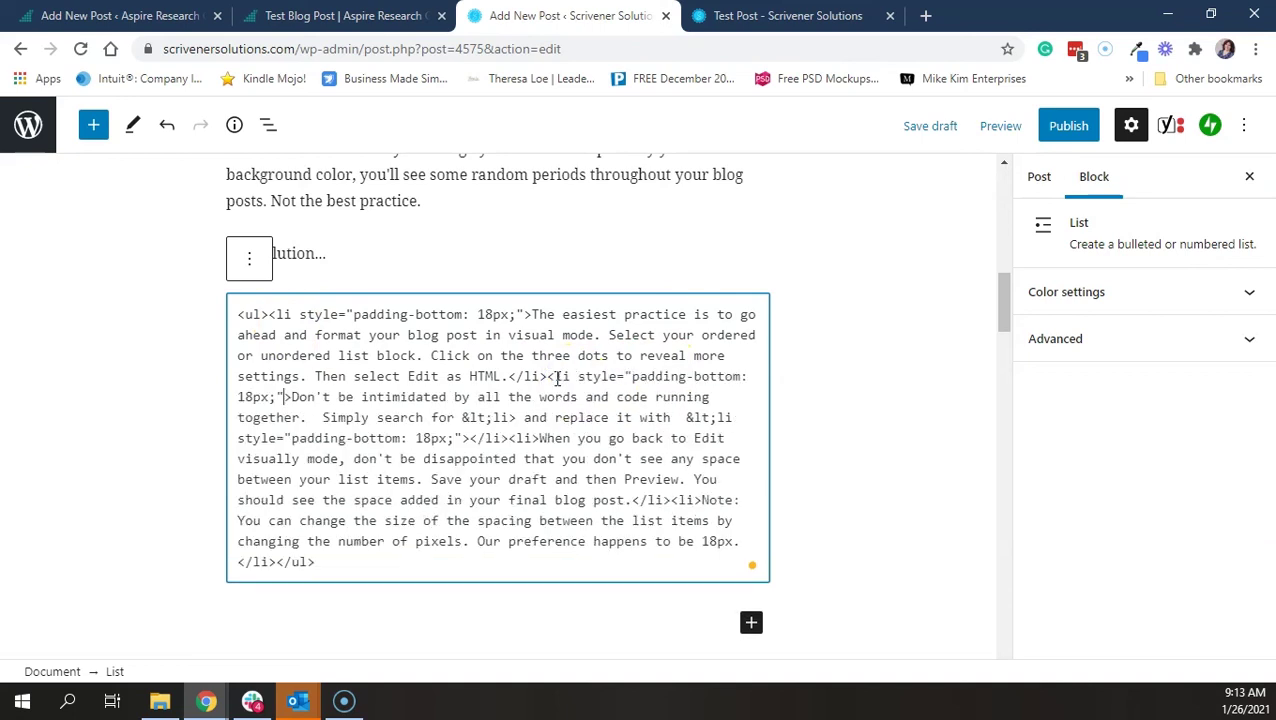
pyautogui.click(250, 260)
pyautogui.click(337, 530)
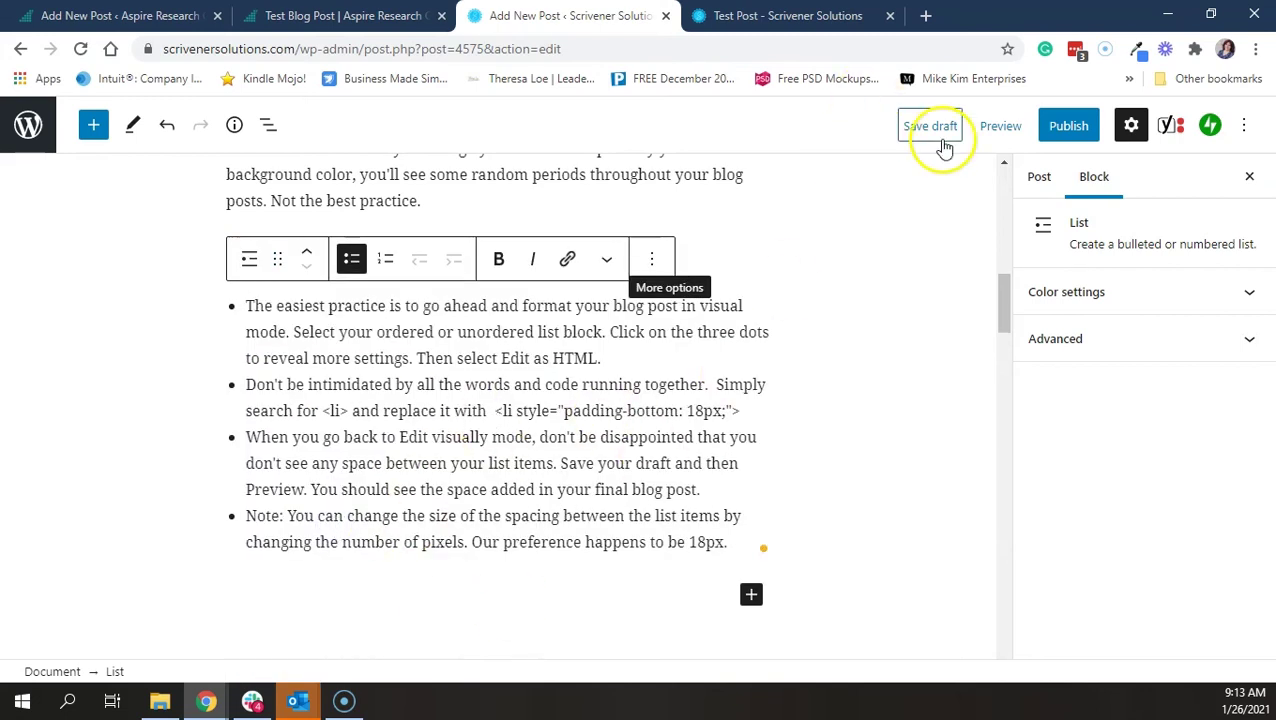
# Save the Scrivener Solutions draft and preview it in a new tab.
pyautogui.click(940, 126)
pyautogui.click(996, 133)
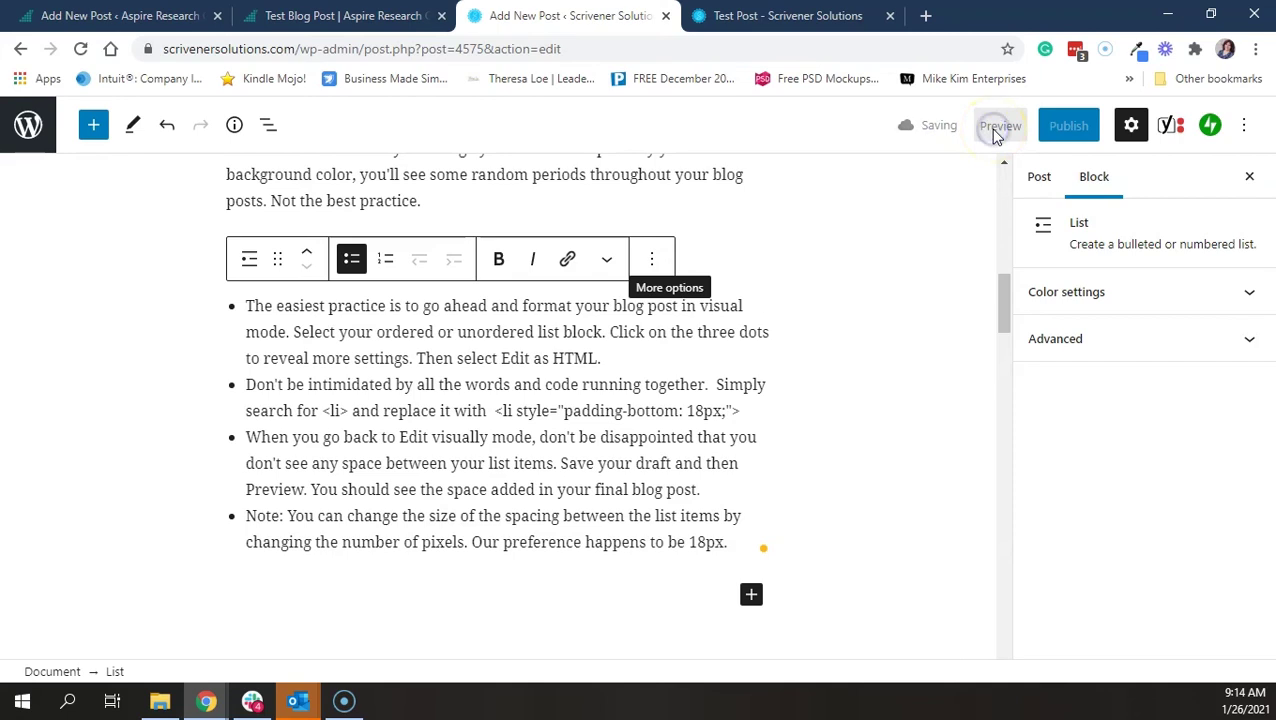
pyautogui.click(993, 135)
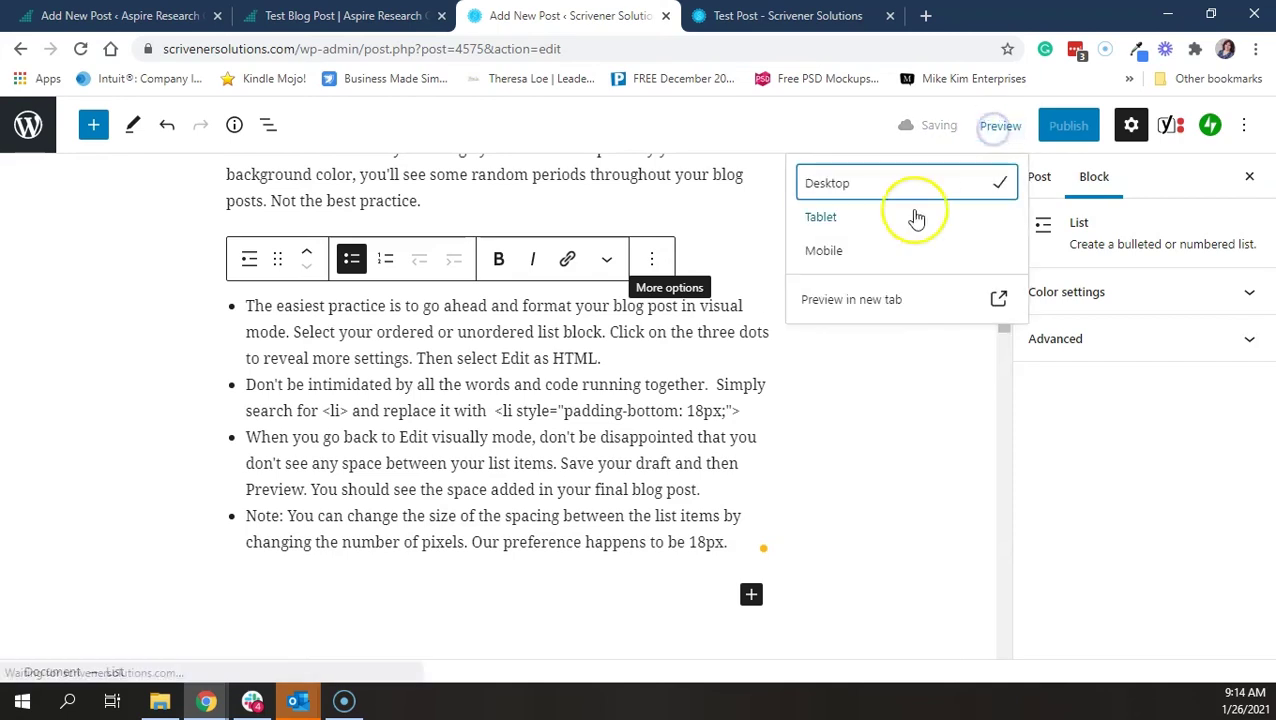
pyautogui.click(854, 299)
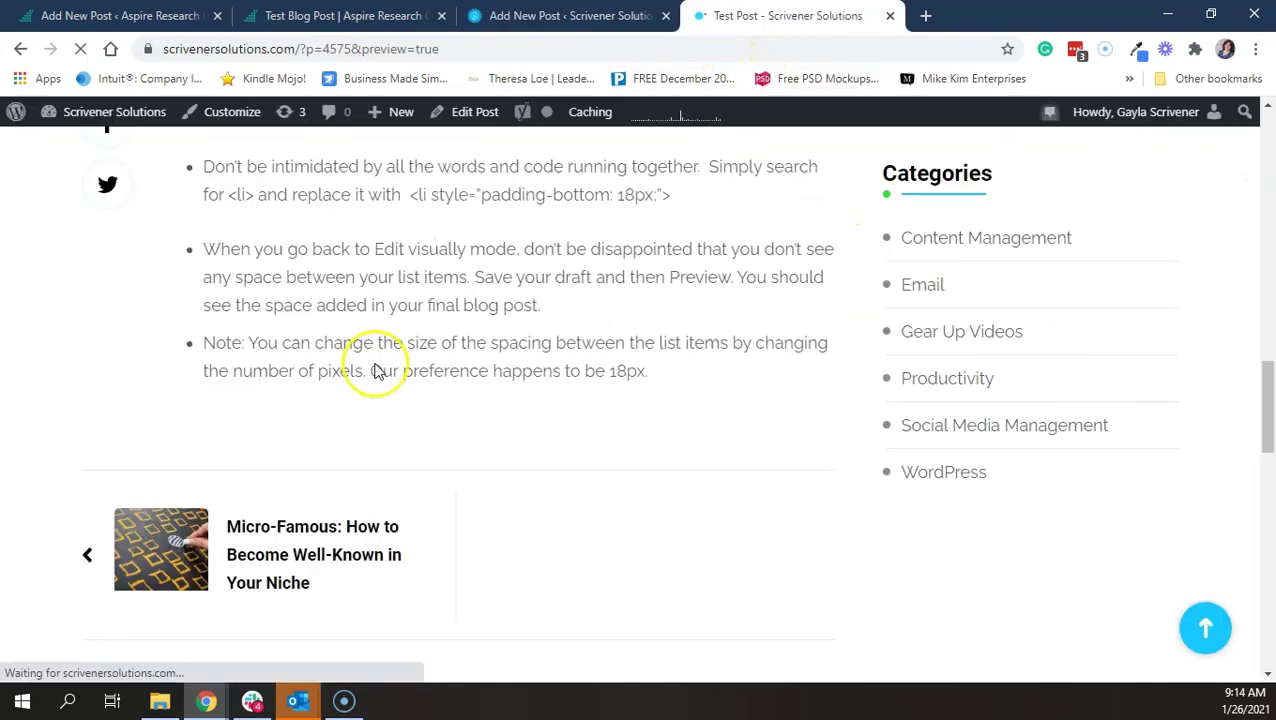
pyautogui.scroll(2, 373, 367)
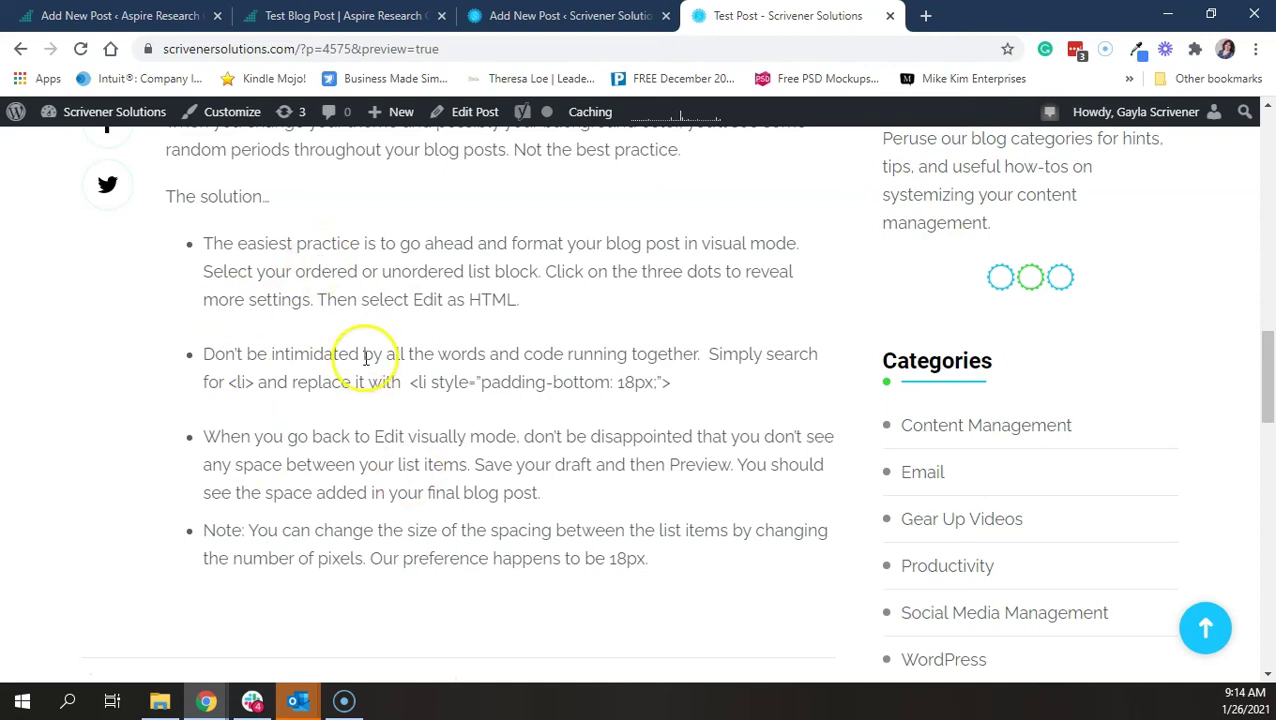
# Highlight the 18px padding value in the second bullet's sample code.
pyautogui.moveTo(419, 391); pyautogui.dragTo(650, 397)
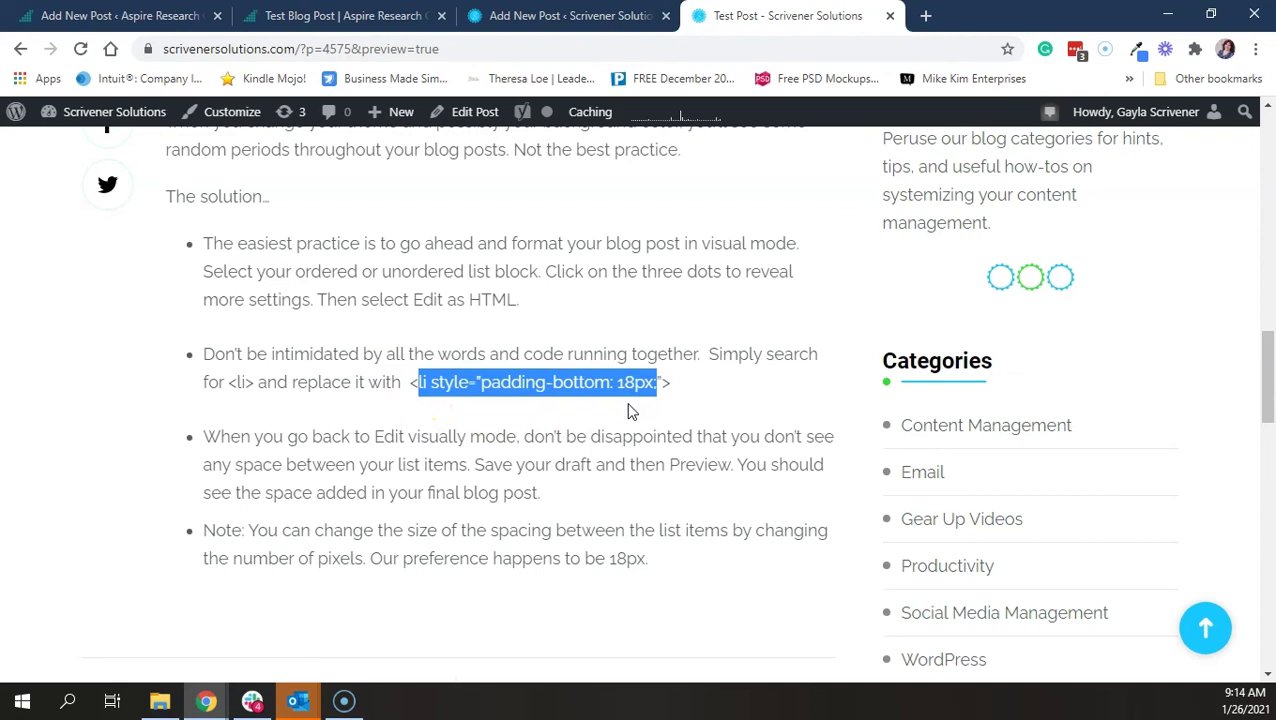
pyautogui.click(638, 387)
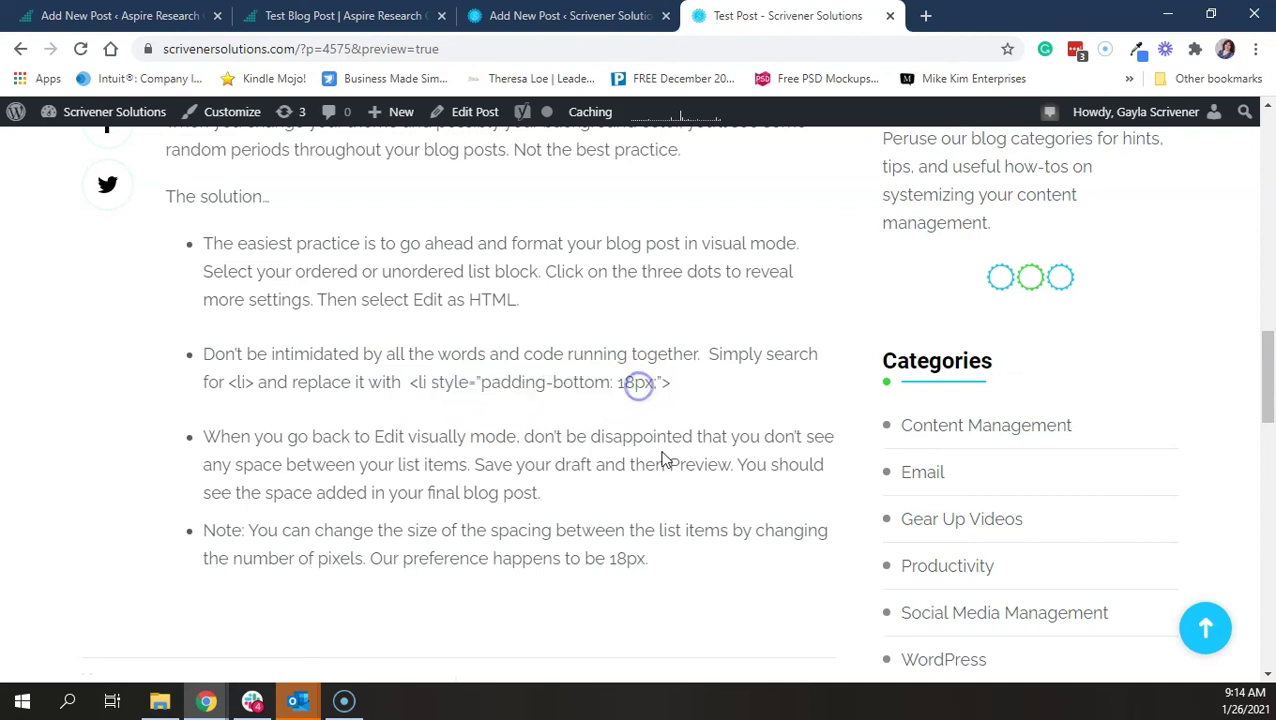
pyautogui.moveTo(634, 382); pyautogui.dragTo(619, 380)
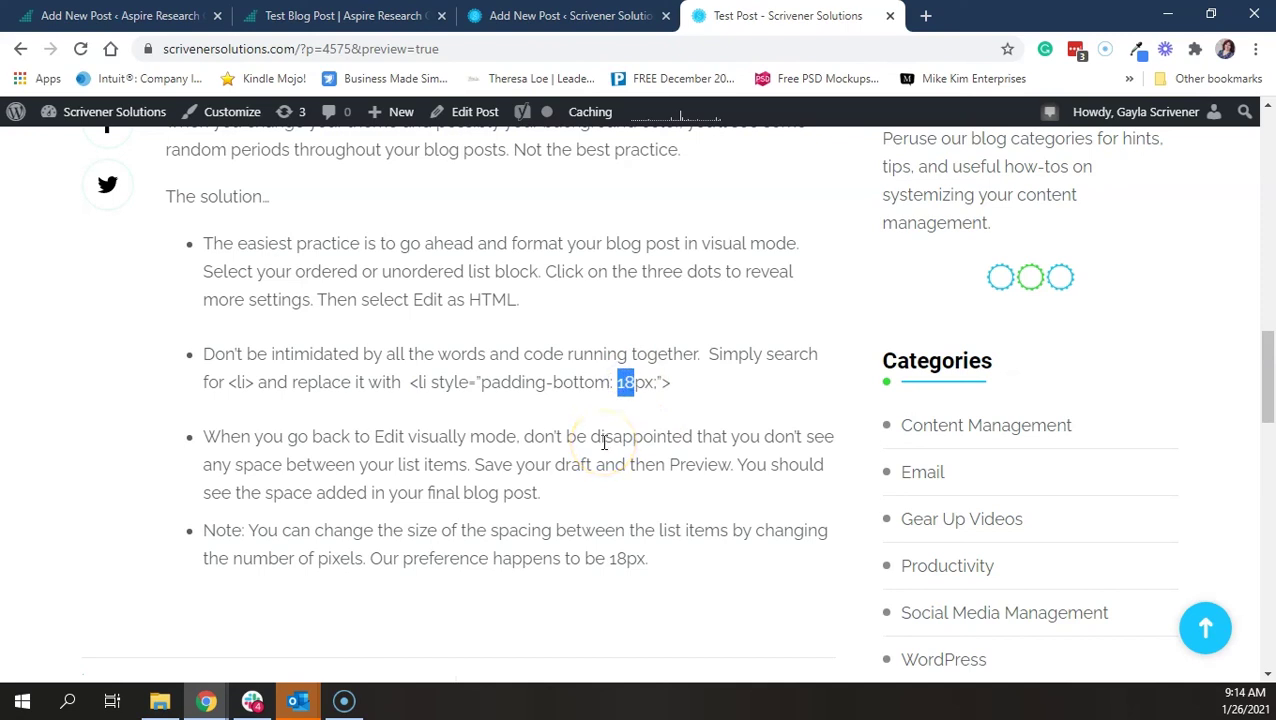